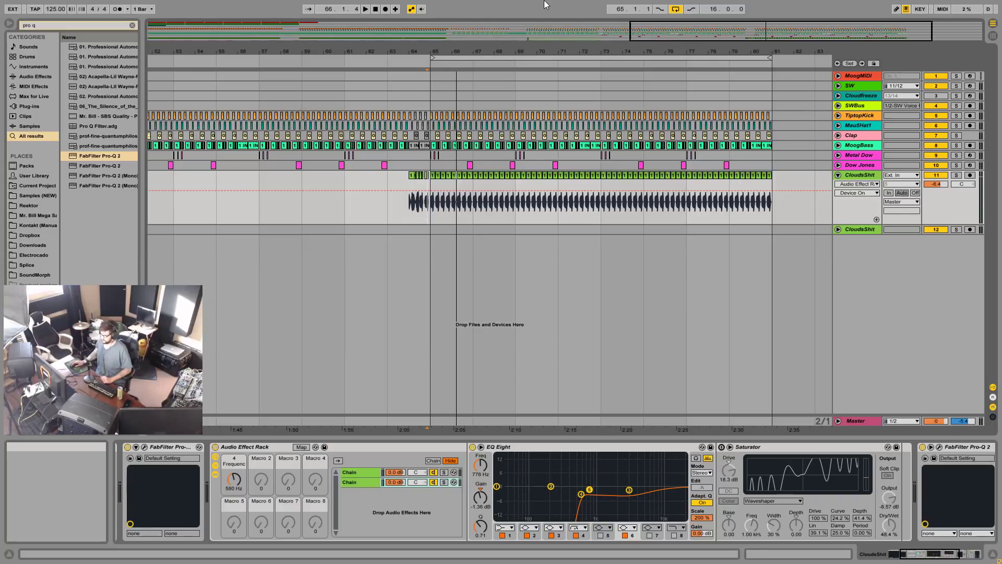
Step: Turn off the Audio Effect Rack on the expanded CloudsShit track
left_click(430, 209)
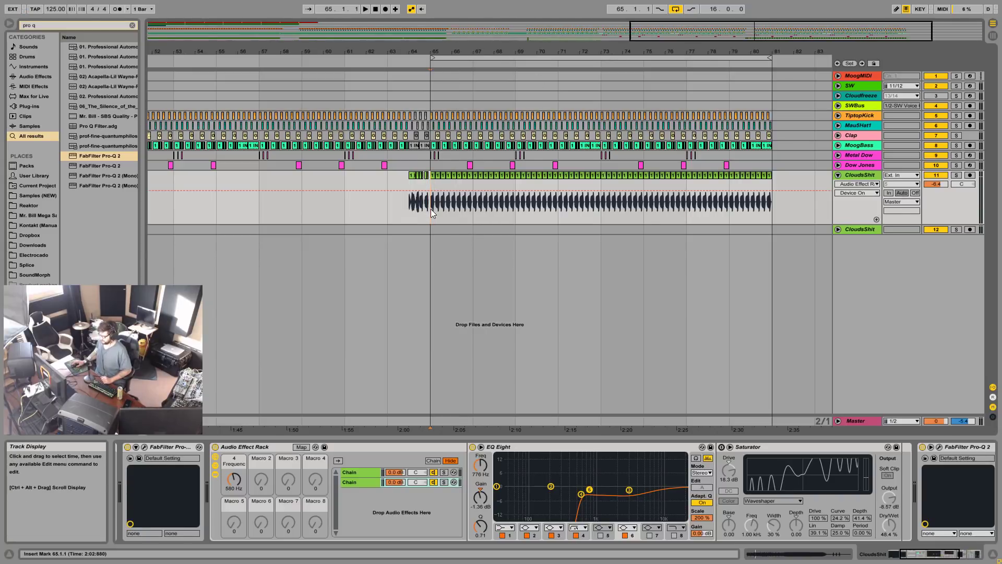
left_click(215, 446)
left_click_drag(142, 334, 111, 334)
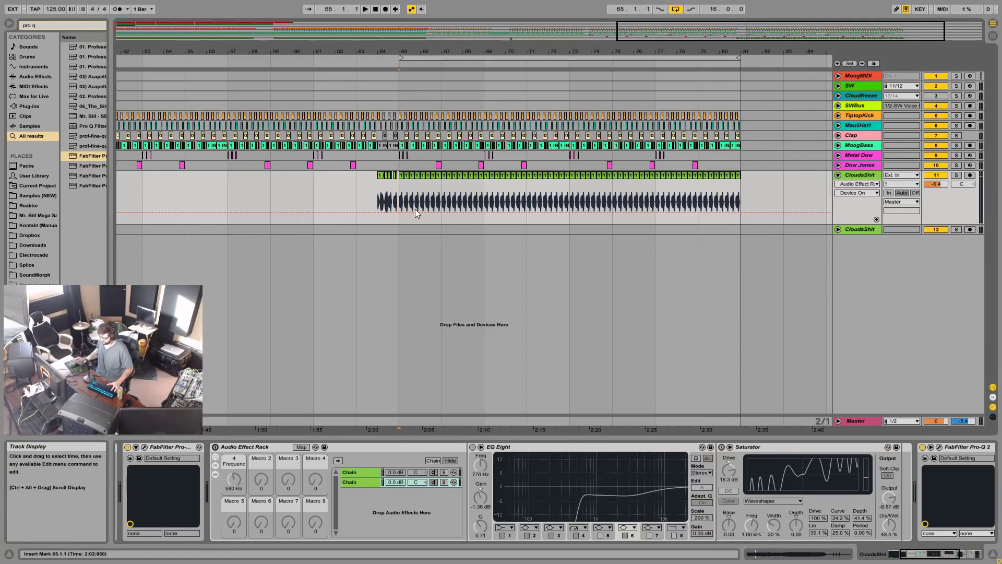
Step: Set the arrangement's fixed grid to 1/16
left_click_drag(403, 51, 402, 113)
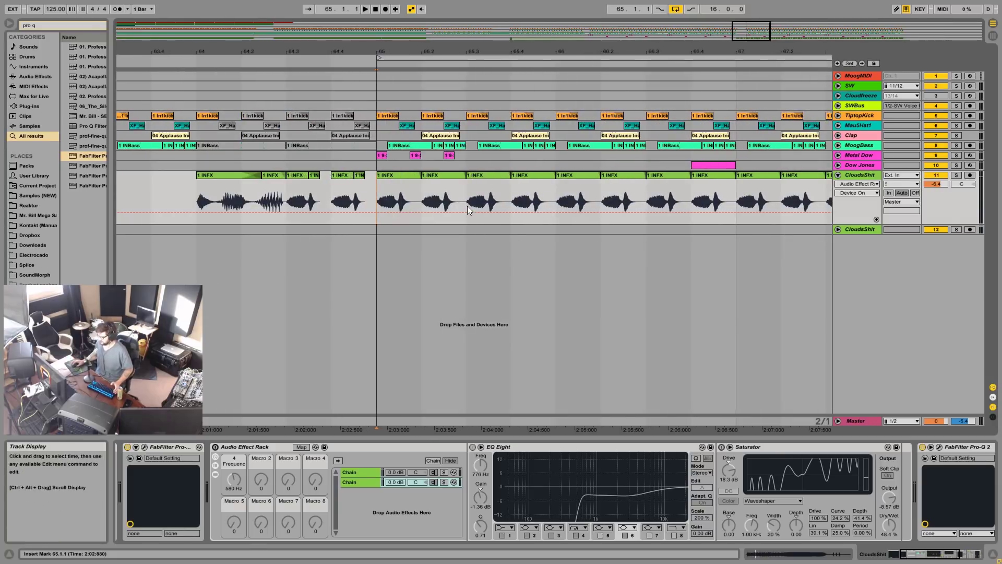
right_click(468, 206)
left_click(548, 302)
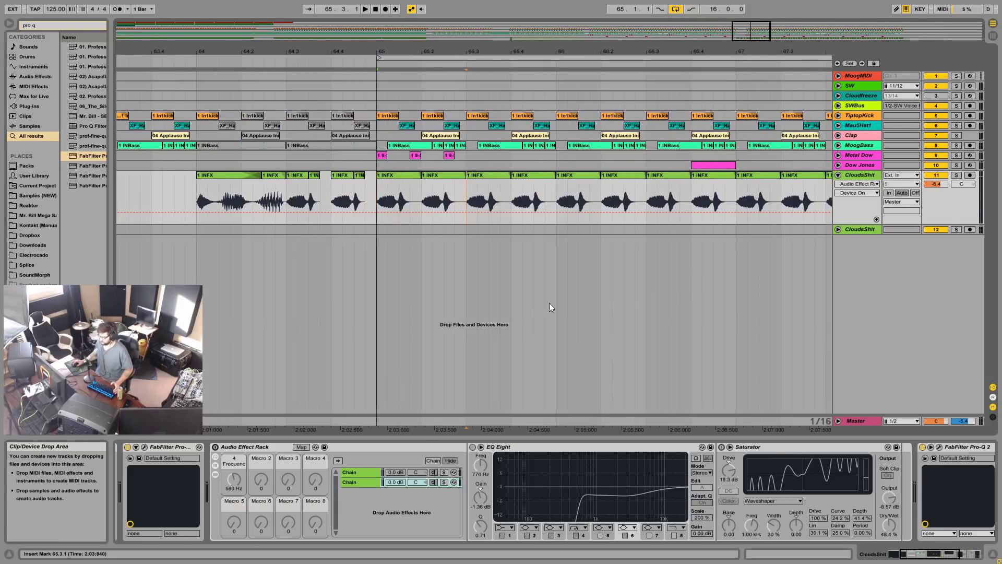
Step: Add an audio track below the CloudsShit tracks and copy the 1 INFX clip at bar 65 onto it
left_click(866, 229)
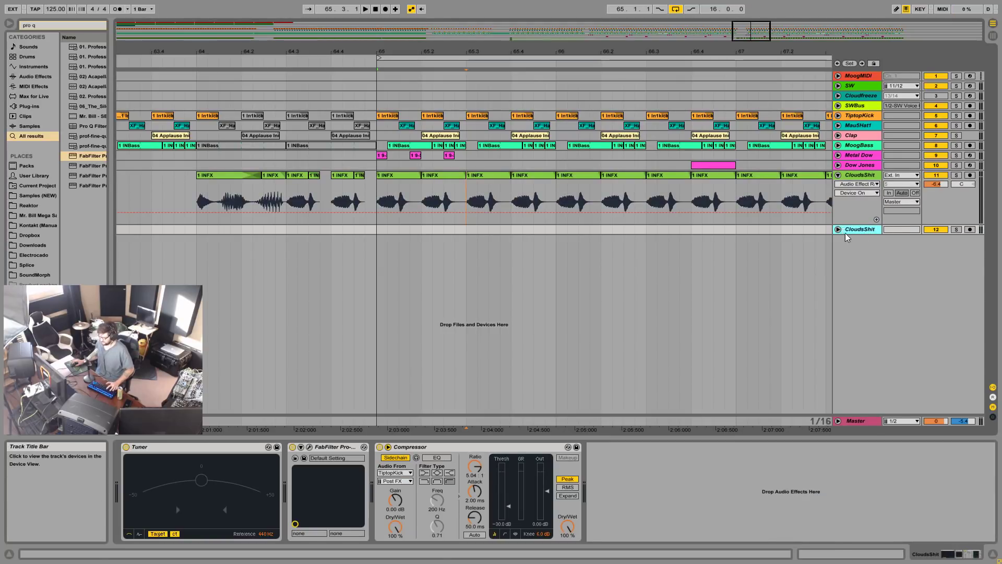
key("ctrl+t")
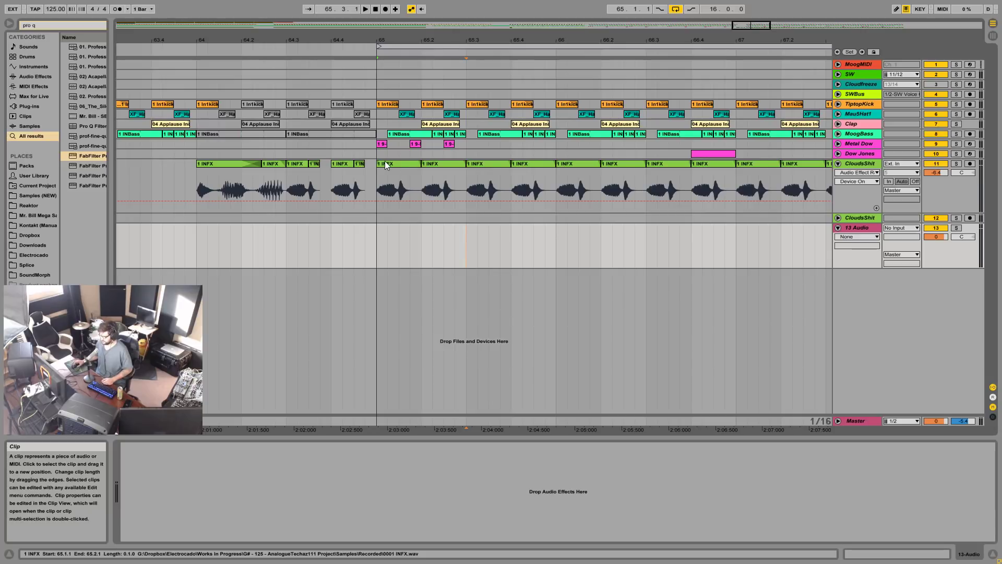
left_click_drag(394, 162, 430, 232)
double_click(404, 228)
Step: Extend the copied 1 INFX clip to show the whole recording and move it past the arrangement to start at 85.2.3
mouse_move(415, 511)
left_mouse_down()
mouse_move(415, 486)
mouse_move(991, 453)
left_mouse_up()
left_click(655, 488)
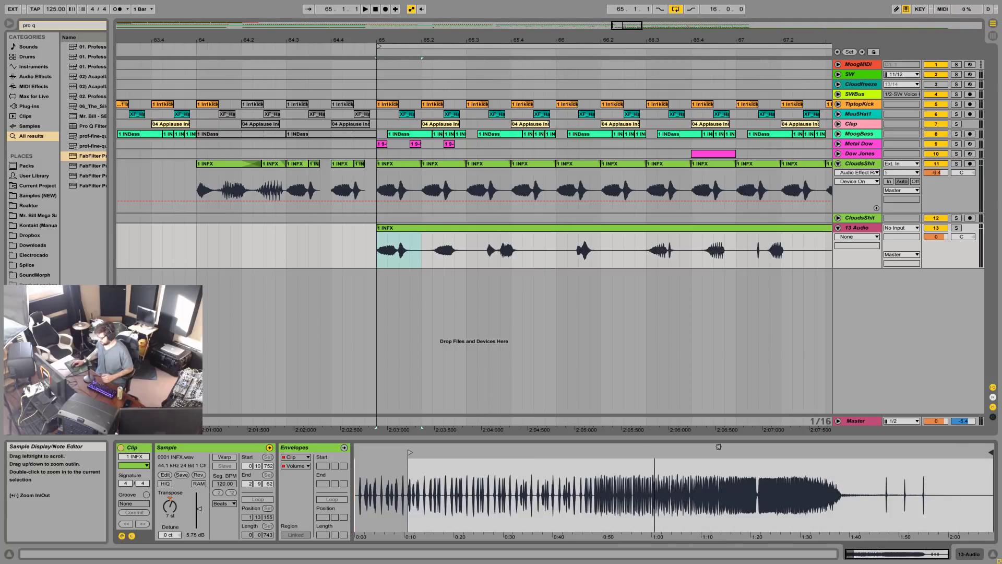
double_click(630, 25)
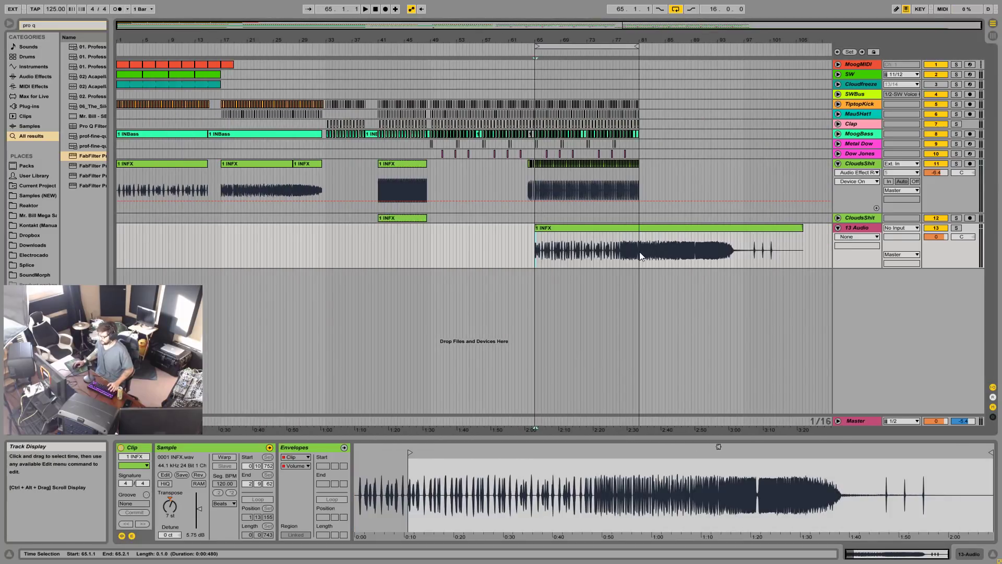
left_click(639, 253)
key("ctrl+e")
left_click(632, 228)
key("Delete")
left_click_drag(662, 226, 685, 230)
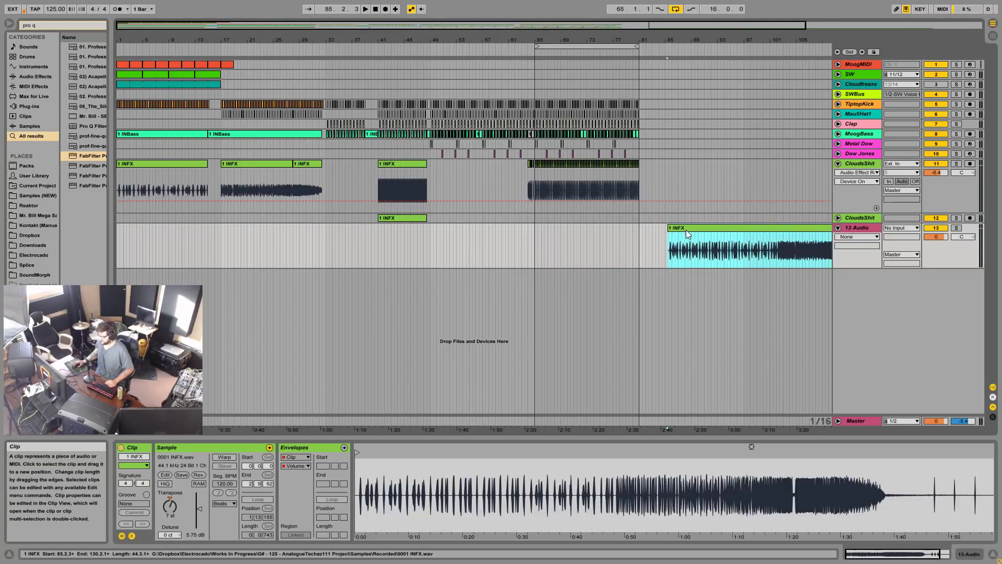
Step: Audition the raw recording from around bar 99 and bar 111 while lowering the 13 Audio track's volume to -11.2 dB
left_click(758, 54)
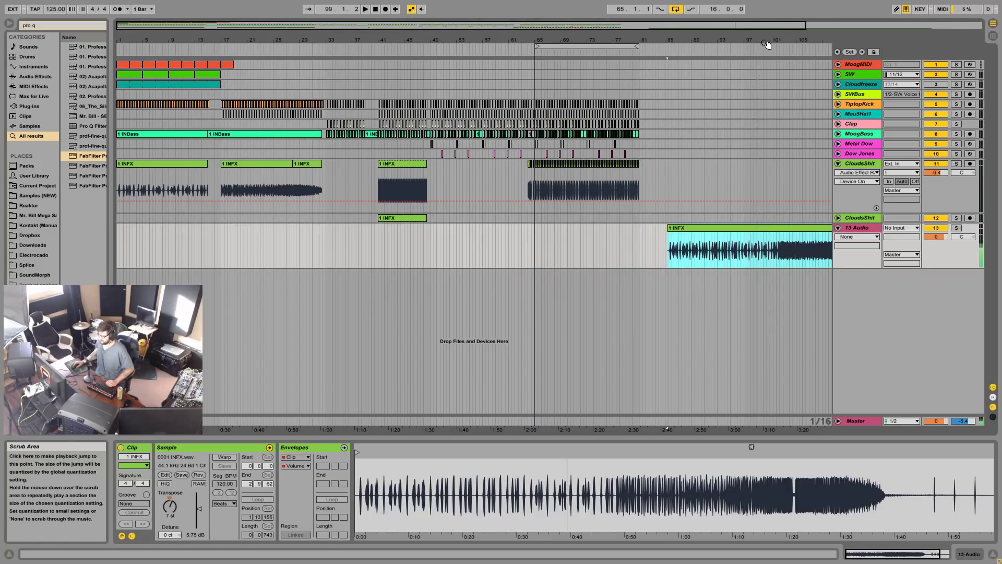
left_click_drag(766, 45, 579, 99)
left_click_drag(940, 237, 939, 271)
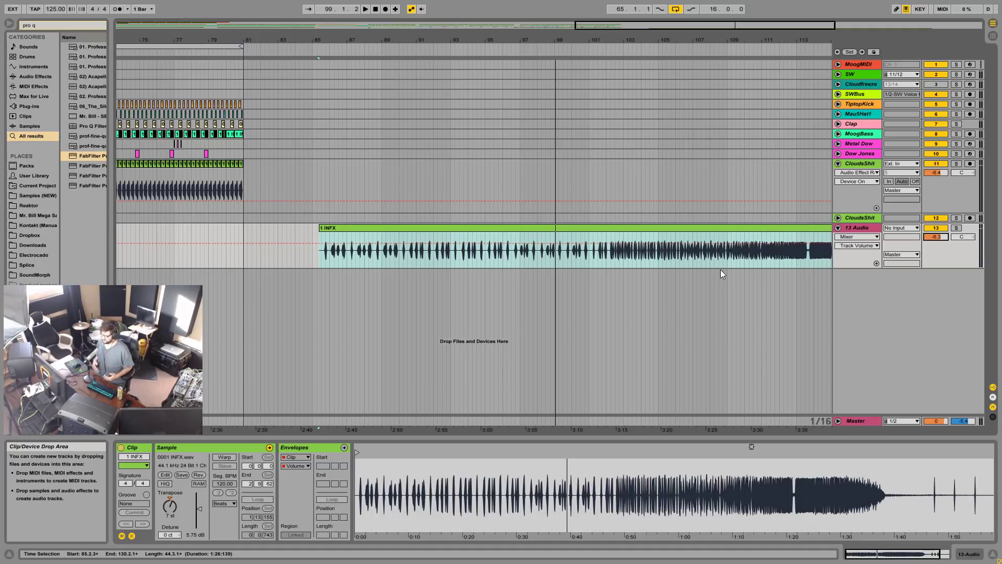
left_click_drag(608, 38, 632, 259)
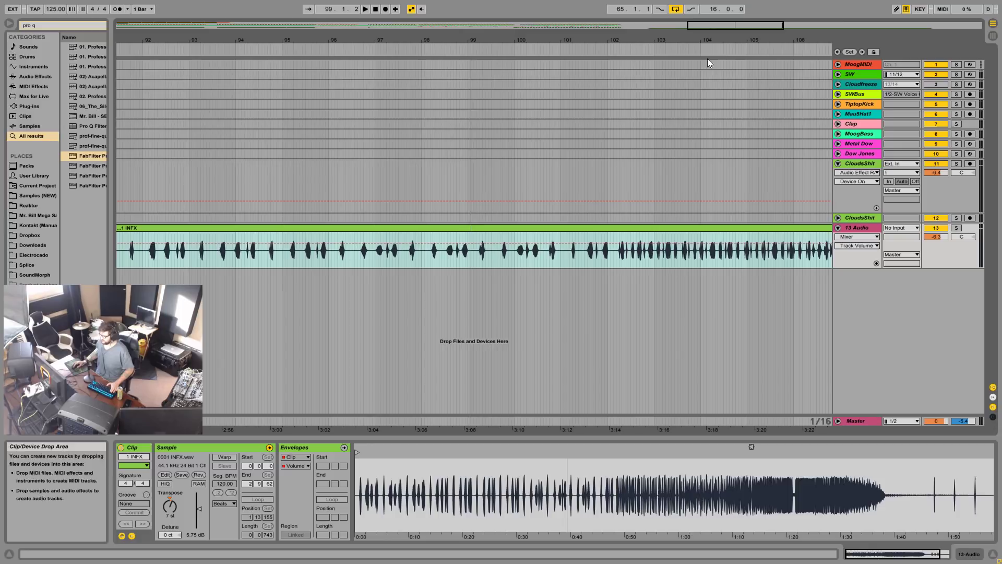
left_click_drag(705, 40, 386, 25)
left_click(594, 255)
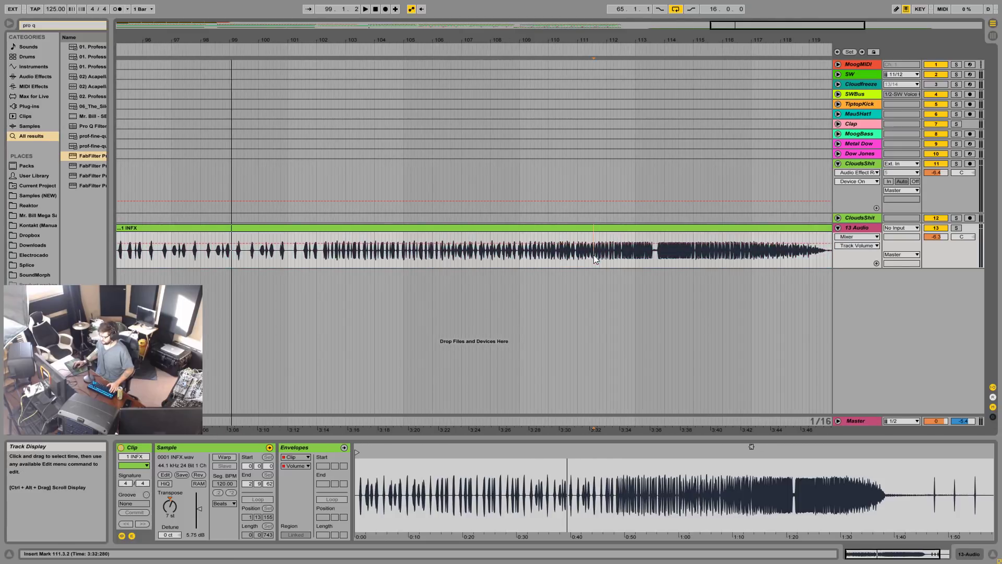
key("space")
left_click_drag(922, 236, 923, 251)
key("space")
Step: Listen to other parts of the raw recording between about bars 103 and 107
left_click_drag(460, 244, 431, 244)
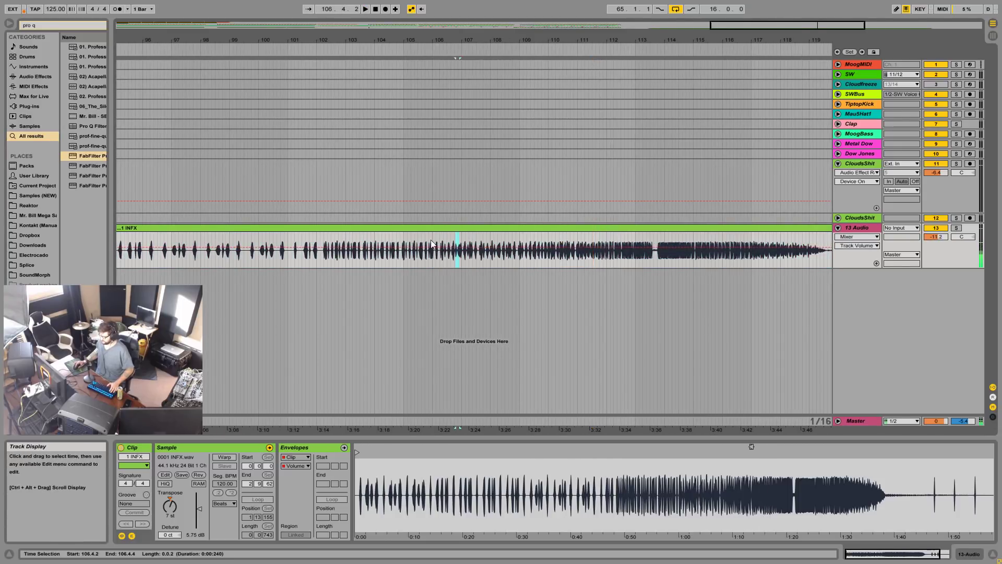
left_click(400, 236)
key("space")
left_click_drag(400, 42, 523, 99)
left_click(360, 261)
key("space")
key("space")
left_click_drag(426, 41, 600, 11)
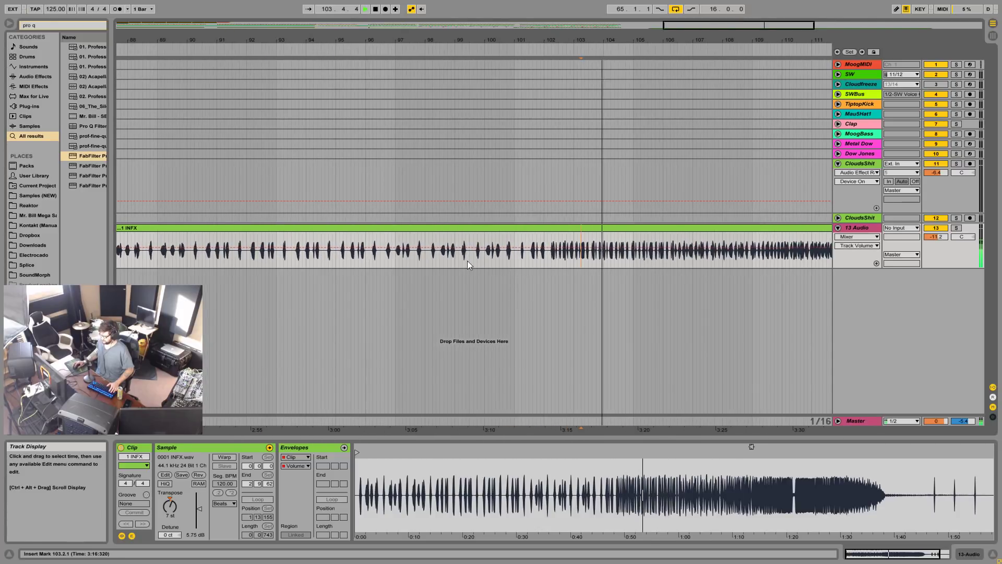
Step: Delete the raw 1 INFX recording from the 13 Audio track
left_click(556, 228)
left_click_drag(360, 40, 605, 13)
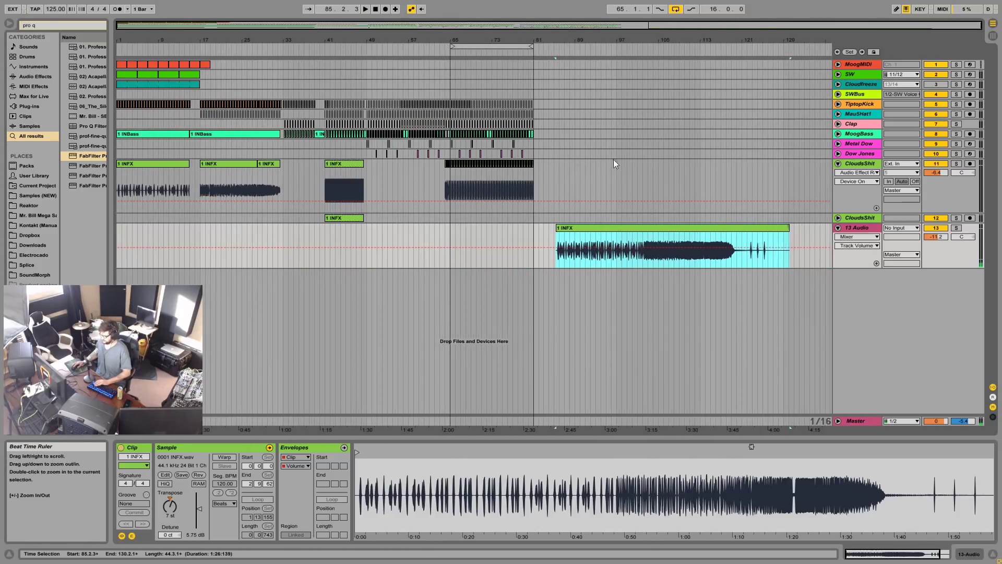
left_click(591, 256)
left_click(635, 228)
key("Delete")
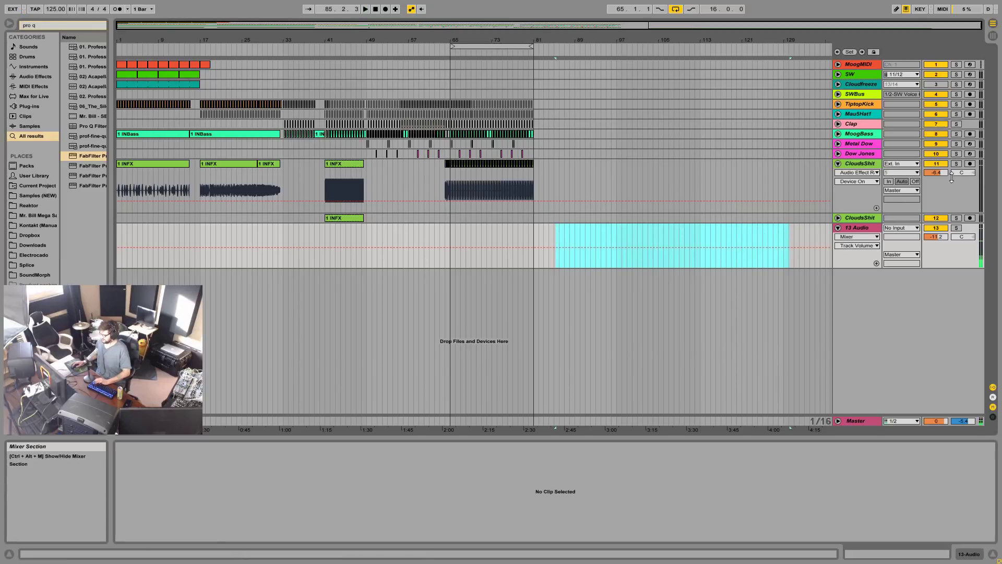
Step: Fold the 13 Audio track and show the devices of the expanded CloudsShit track
left_click(868, 229)
key("Left")
double_click(868, 164)
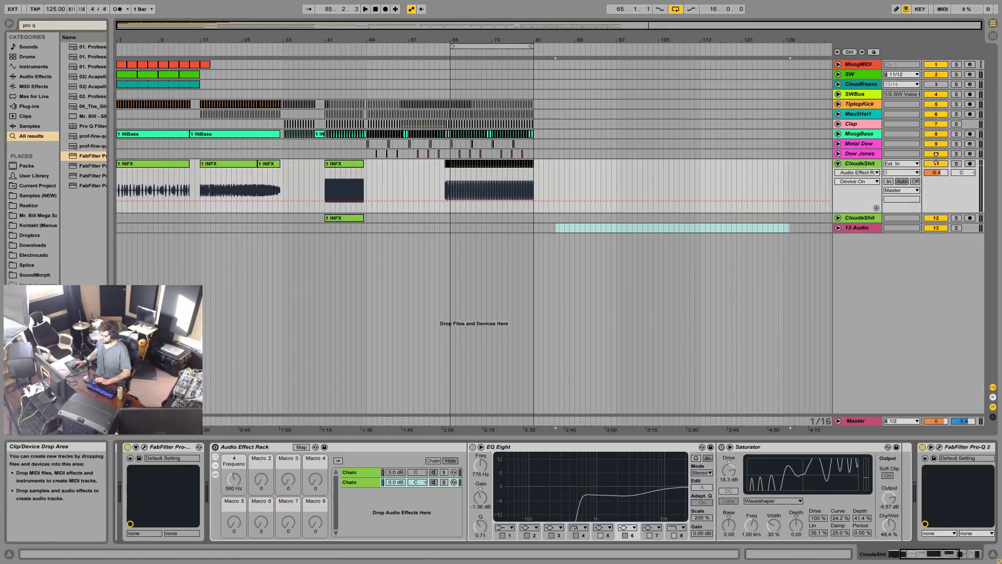
Step: Solo the expanded CloudsShit track and listen to its INFX clips from bar 65 and from bar 64
left_click(959, 165)
left_click_drag(456, 40, 308, 151)
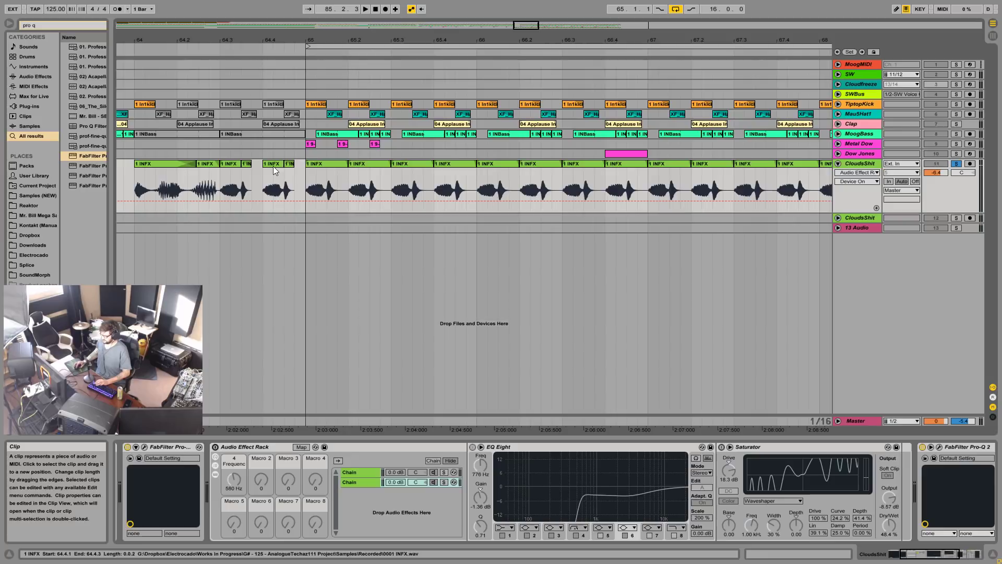
left_click(316, 182)
key("space")
left_click(324, 165)
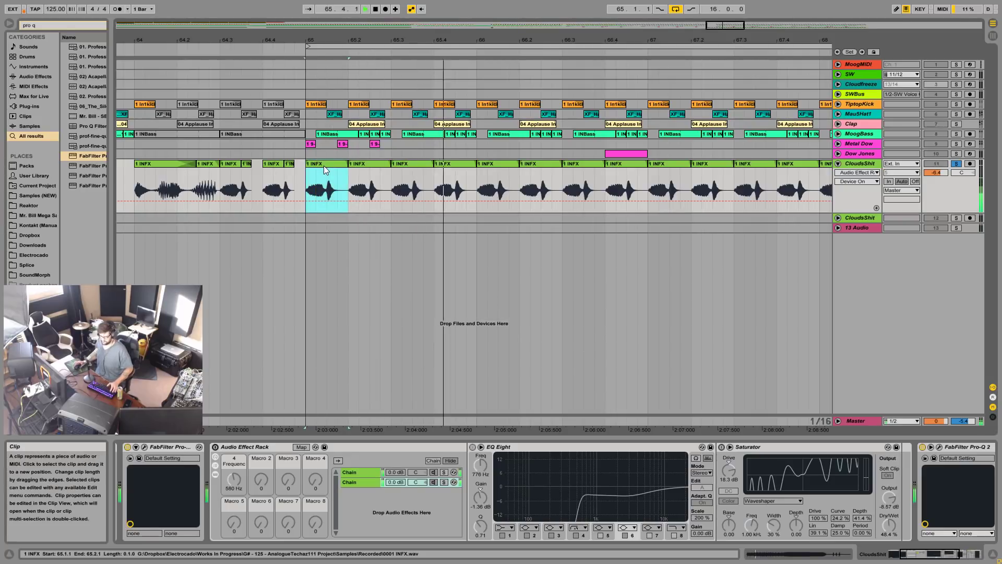
key("space")
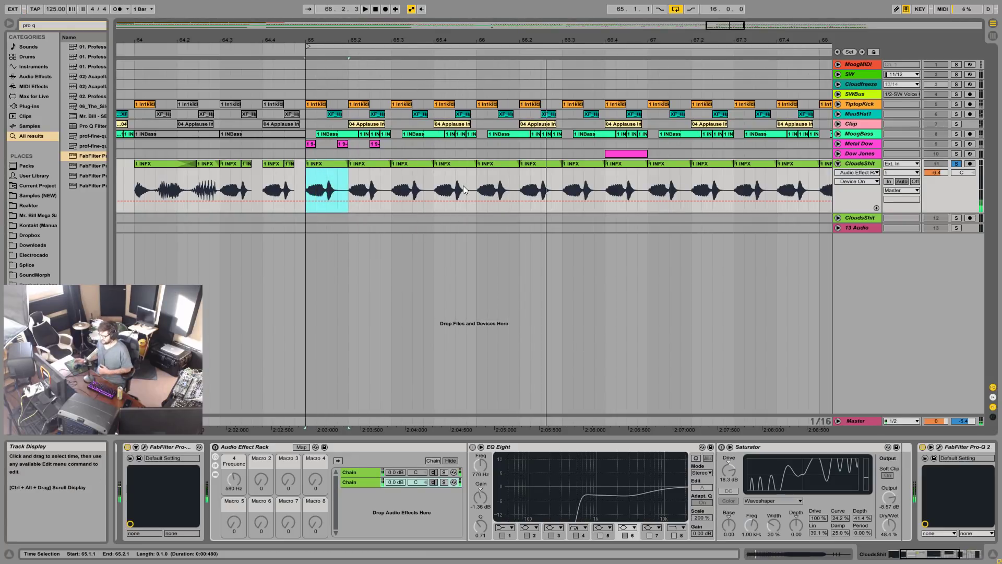
left_click(137, 188)
key("space")
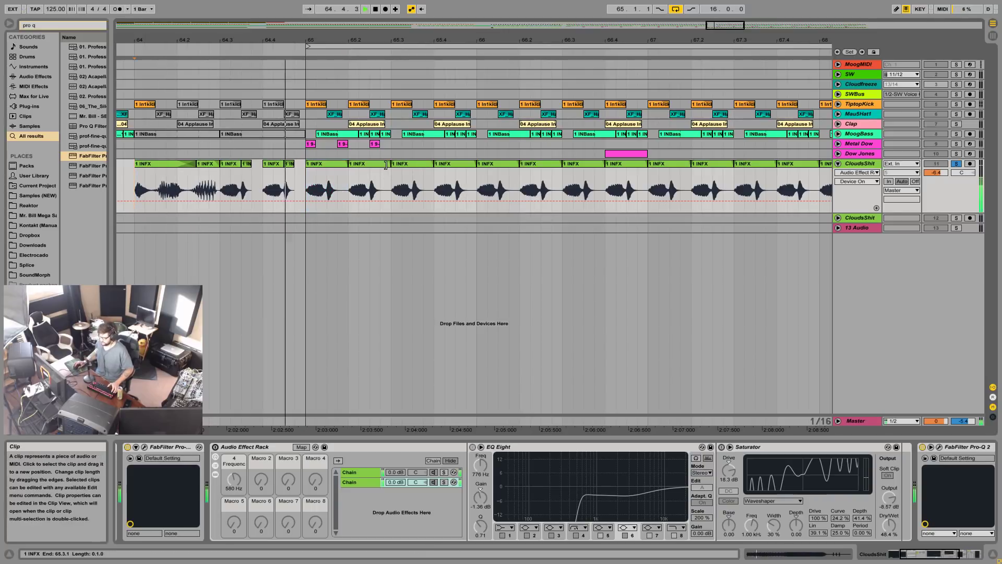
key("space")
Step: Audition the two halves of the first clip at bar 65 separately, 65.1.3 to 65.2.1 and 65.1.1 to 65.1.3
left_click_drag(307, 193, 549, 198)
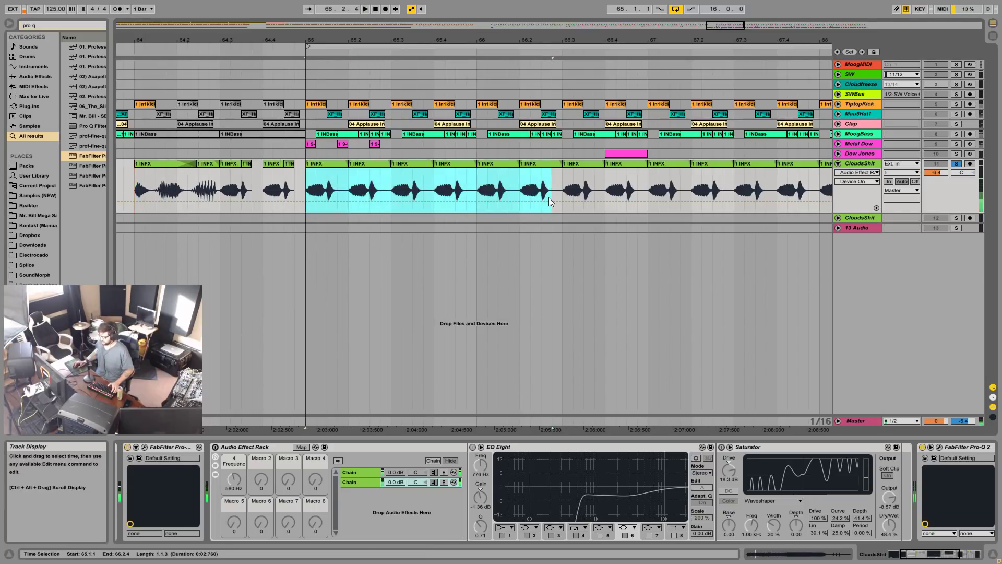
left_click(318, 190)
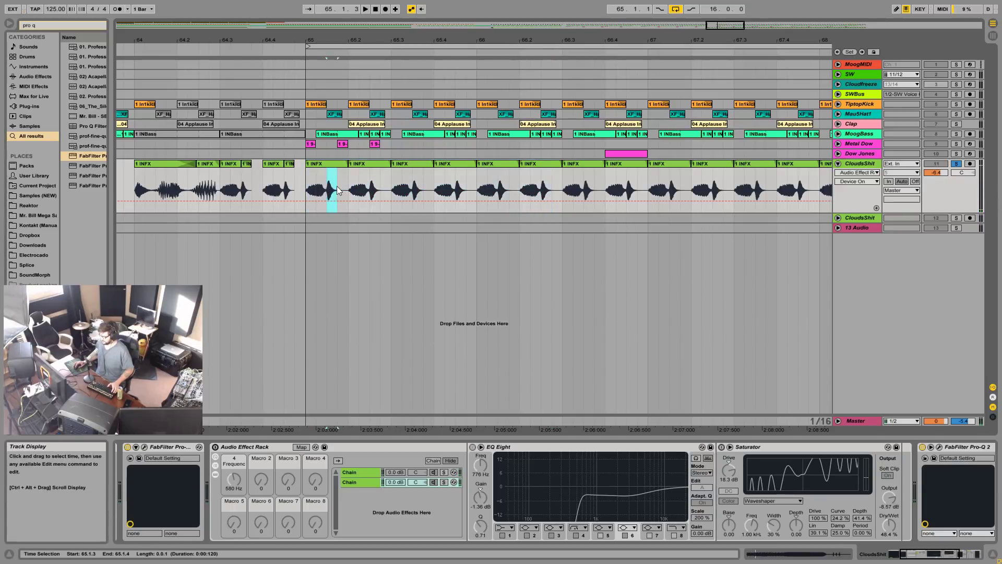
key("ctrl+space")
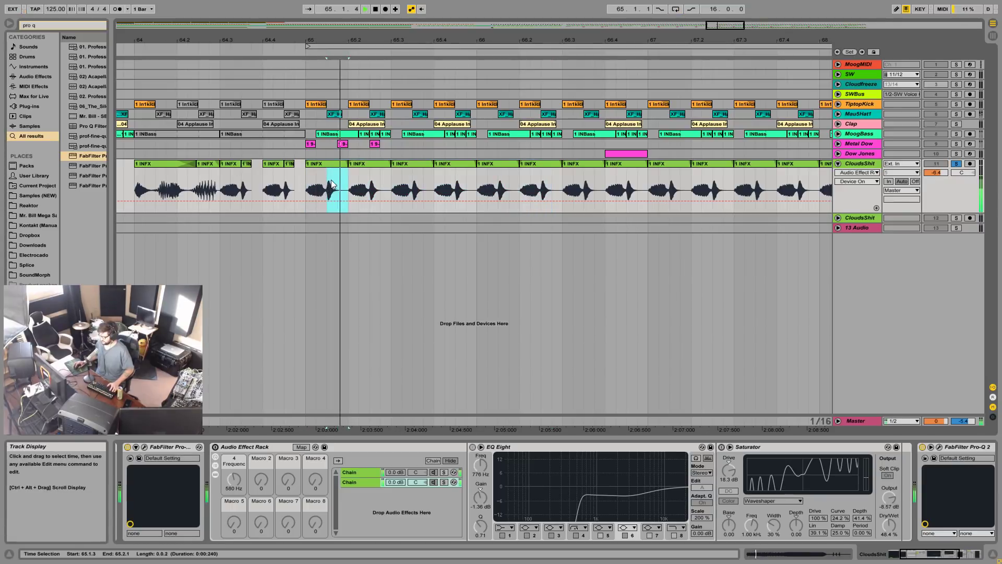
key("space")
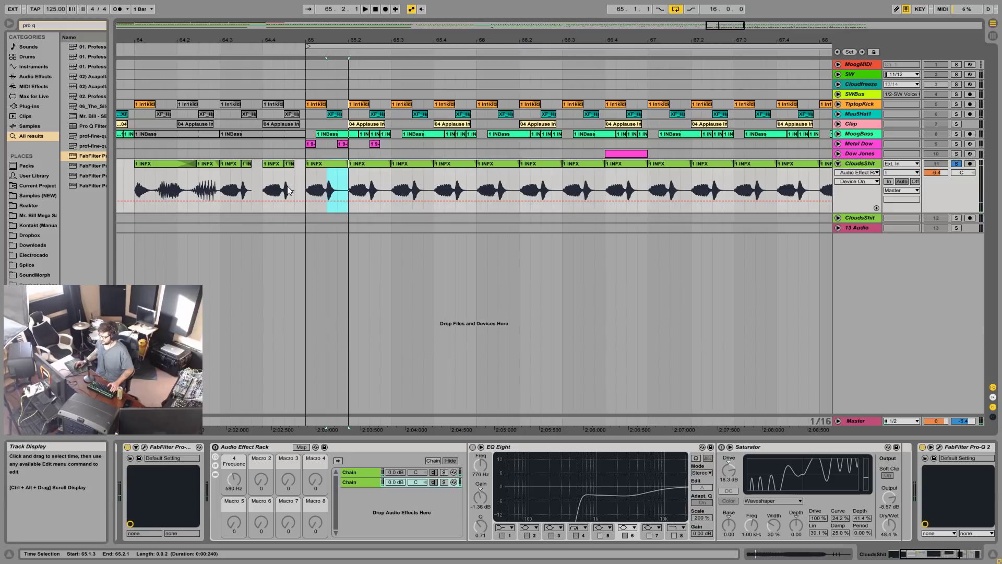
left_click(311, 191)
left_click_drag(324, 191, 328, 191)
key("ctrl+space")
key("ctrl+space")
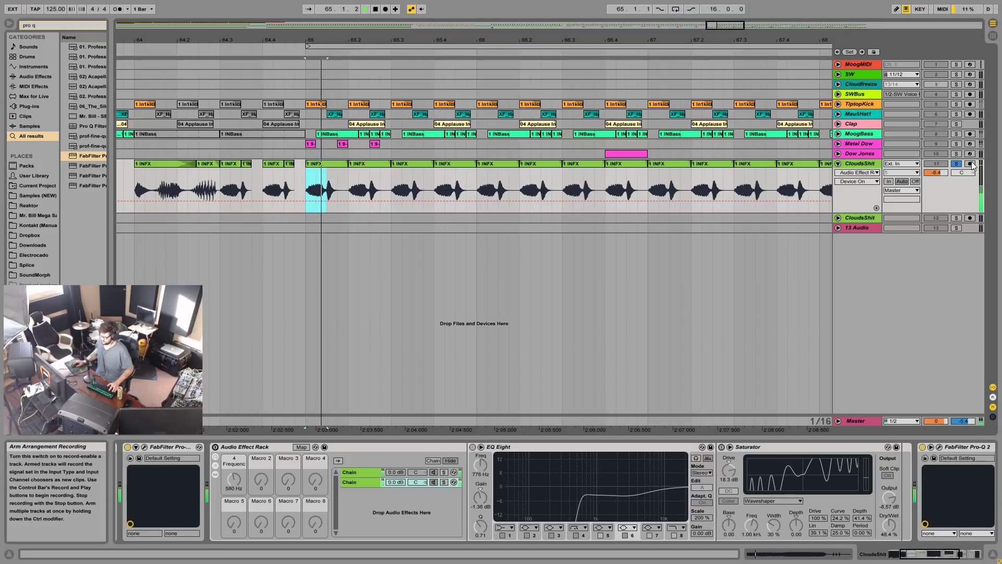
Step: Unsolo the CloudsShit track and listen to its clips within the full mix from bar 65
left_click(956, 165)
left_click(291, 179)
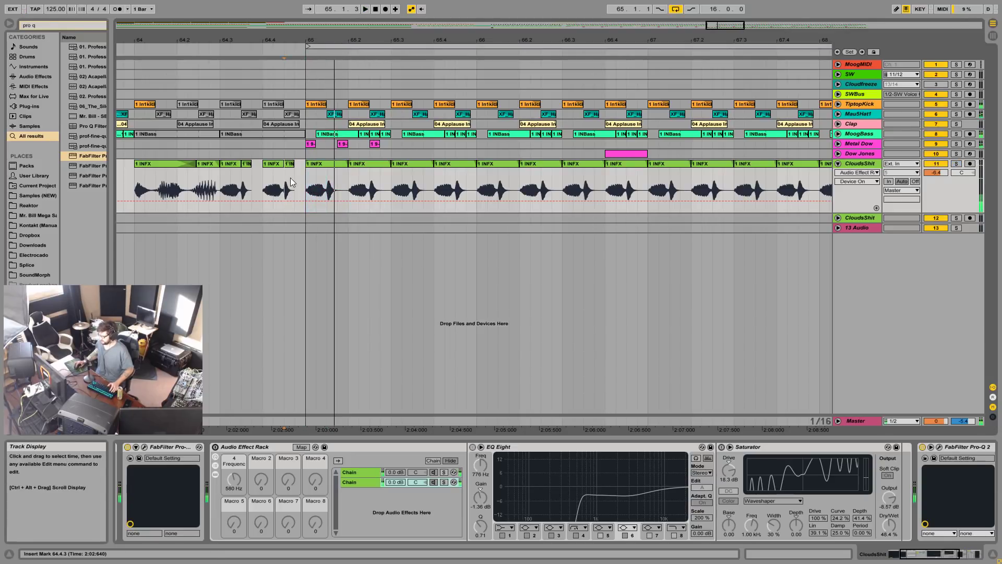
key("space")
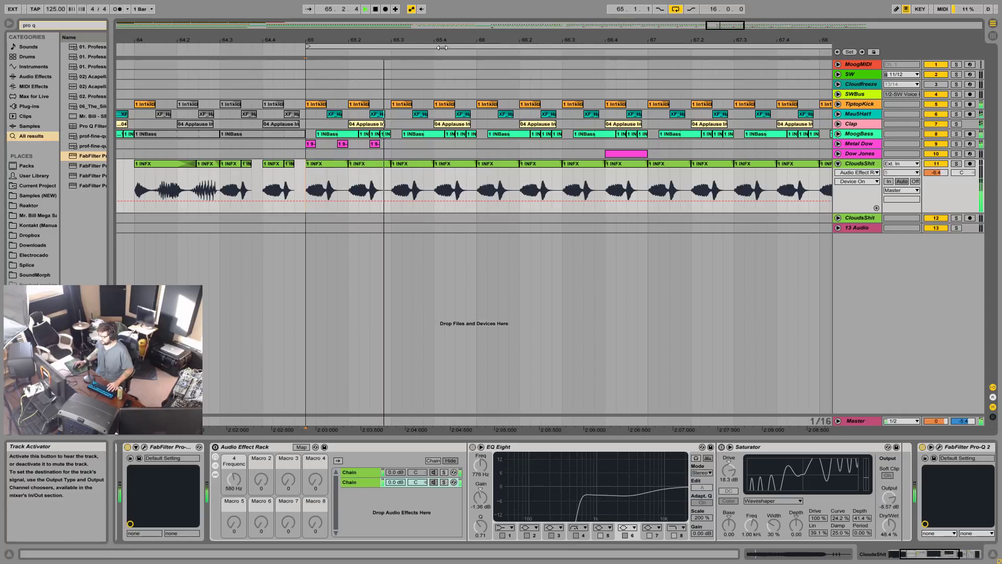
left_click_drag(447, 40, 447, 24)
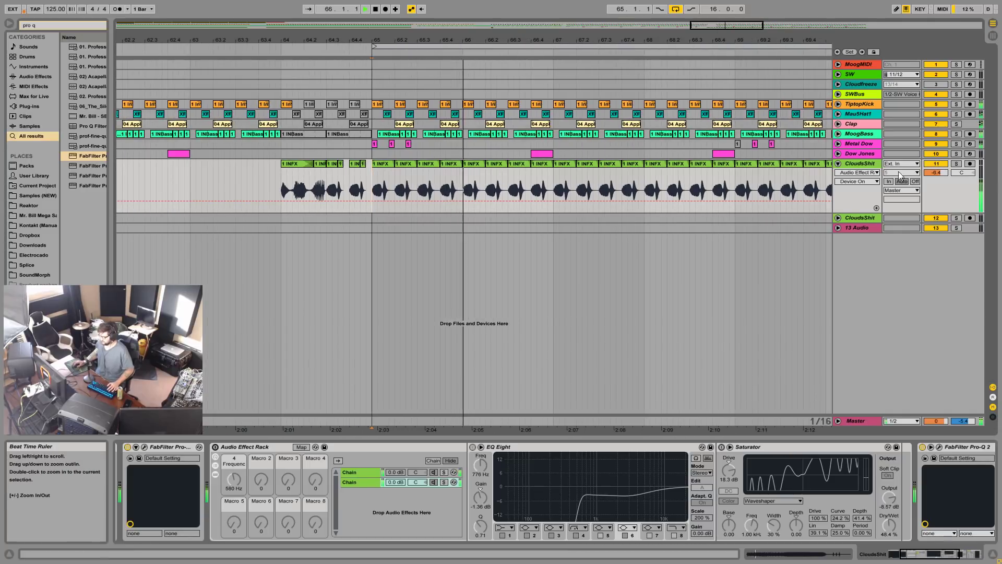
Step: Solo the CloudsShit track and split off the 65.1.1 to 65.1.3 portion of its clip at bar 65
left_click(957, 165)
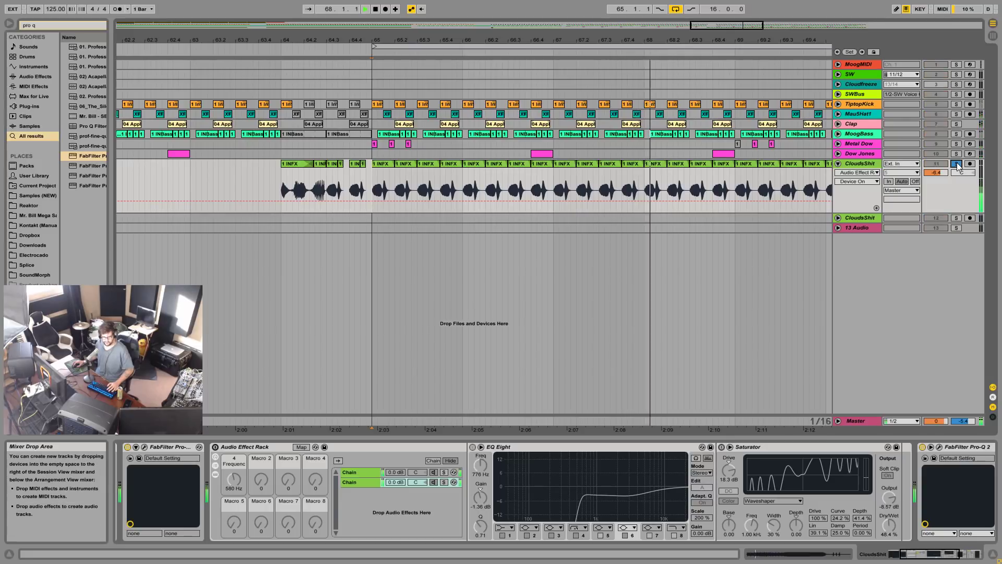
left_click_drag(384, 179, 372, 180)
key("ctrl+e")
double_click(379, 164)
key("space")
Step: Raise the split-off clip's transpose to 9 st in semitone steps, auditioning each change
left_click(167, 504)
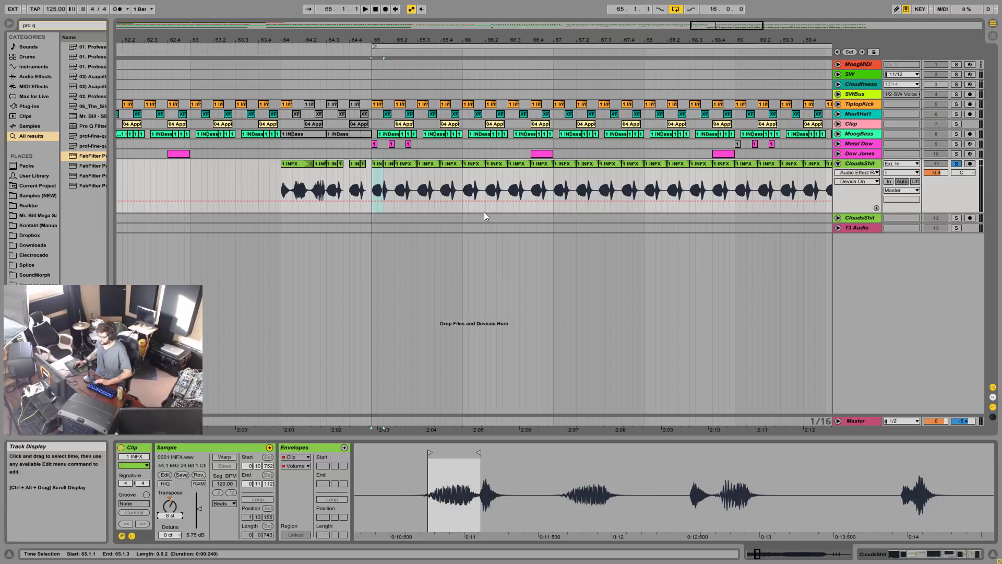
key("space")
key("space")
key("Up")
key("space")
key("space")
key("Up")
key("space")
key("space")
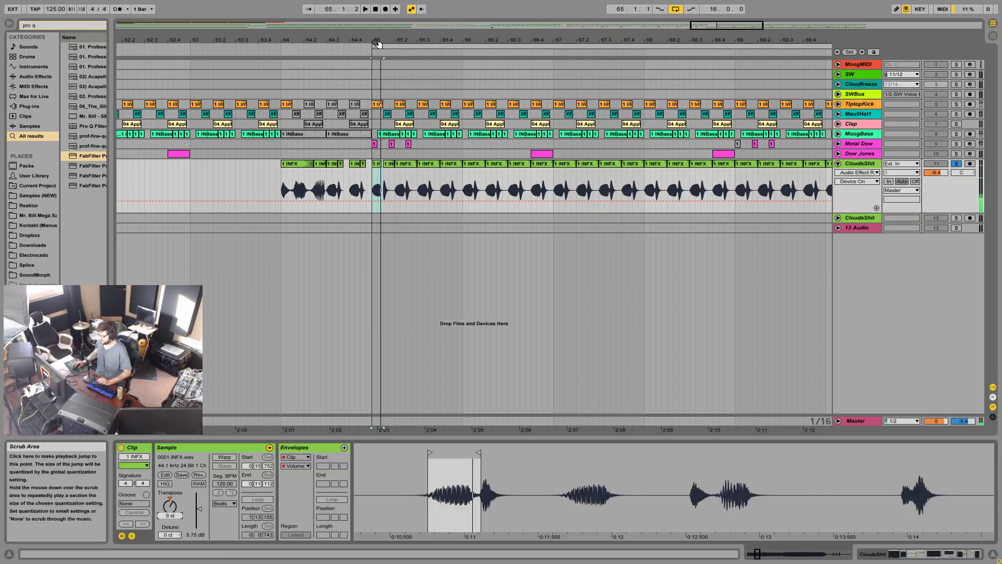
Step: Duplicate the edited first beat of bar 65 three times to fill the bar up to 66.1.1
left_click_drag(375, 41, 375, 235)
left_click(427, 179, "shift")
key("ctrl+d")
key("ctrl+d")
key("ctrl+d")
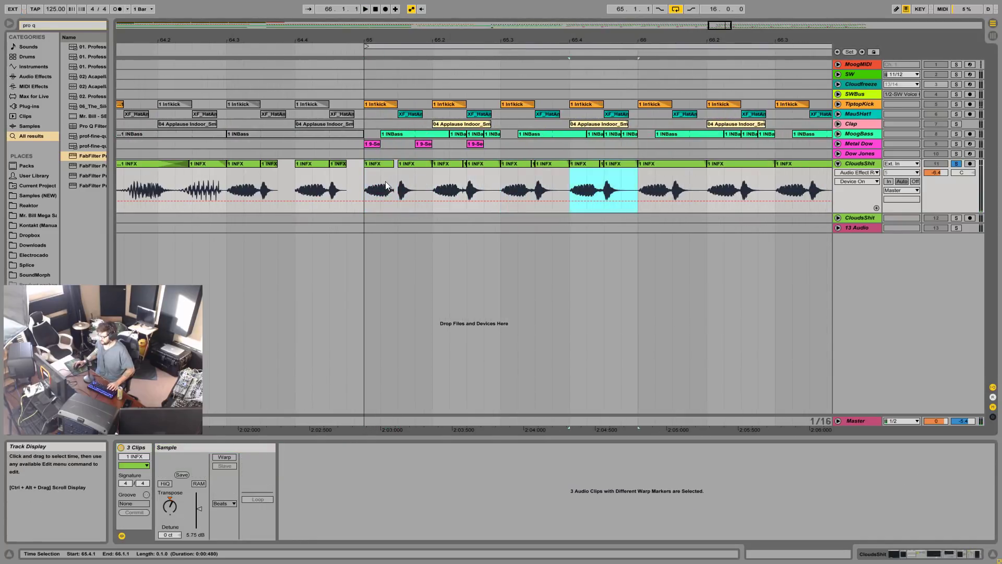
Step: Unsolo the CloudsShit track and play the edited beats with the full mix from 65.1.1
left_click(366, 181)
key("space")
left_click(961, 164)
key("space")
key("space")
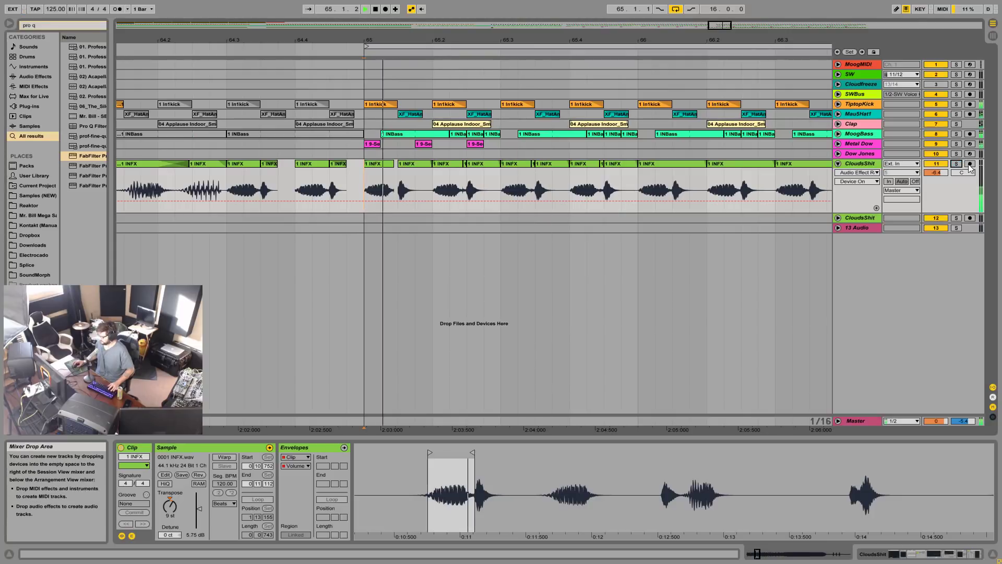
Step: Stop playback and undo the beat duplication, transpose changes and split on the CloudsShit clips from bar 65
key("space")
left_click(585, 184)
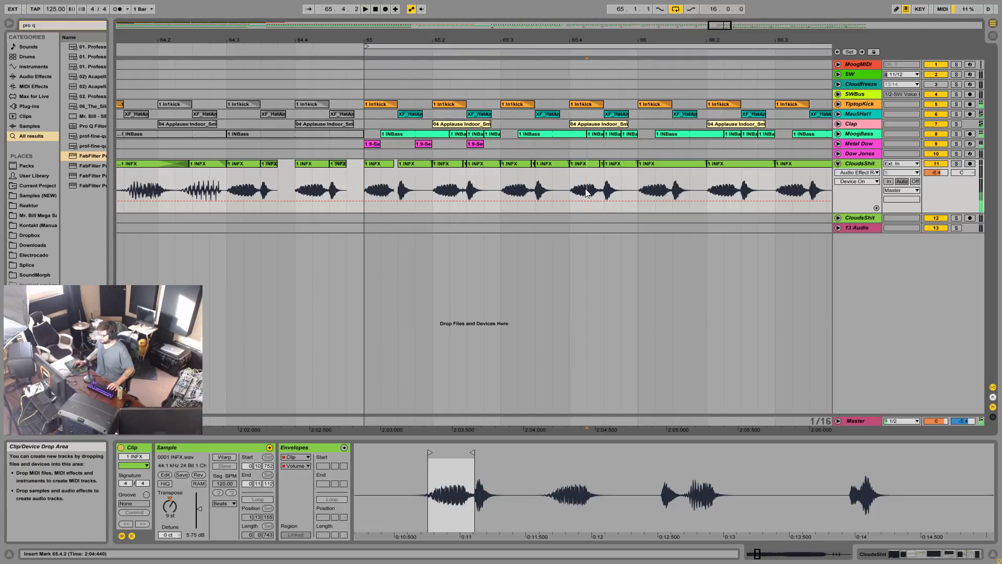
key("ctrl+z")
key("ctrl+z")
key("ctrl+z")
key("ctrl+z")
key("ctrl+z")
key("ctrl+z")
key("ctrl+z")
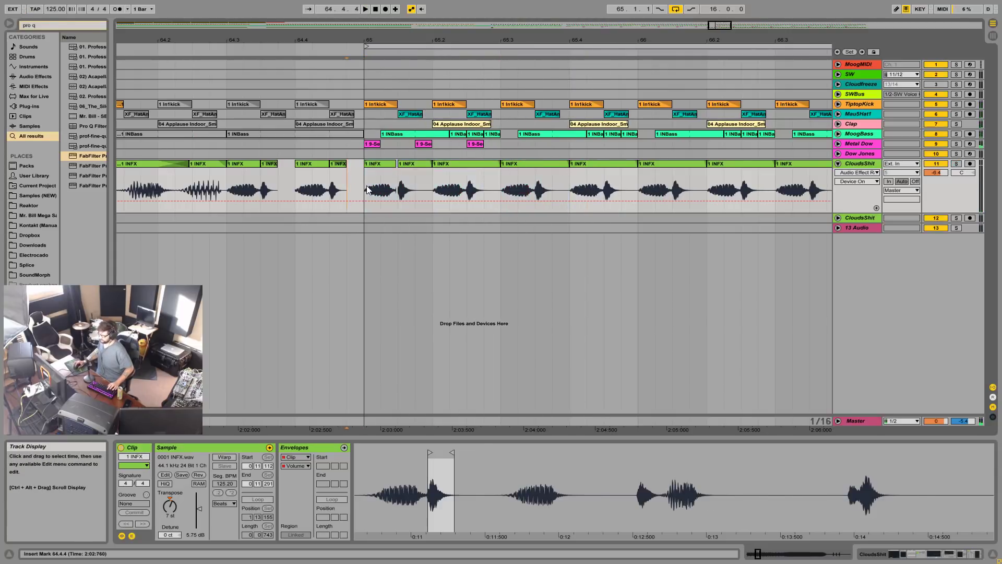
left_click(380, 175)
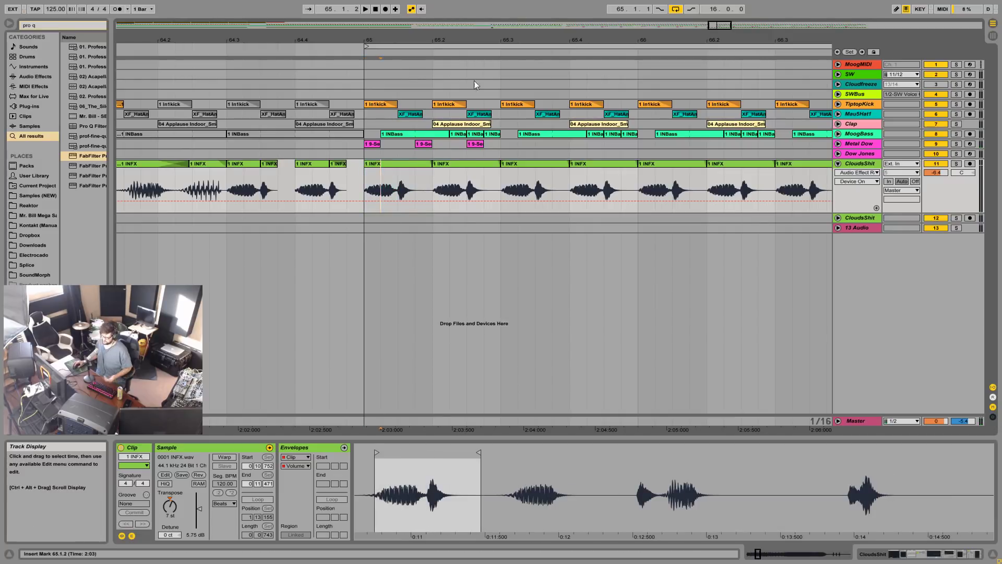
Step: Show the CloudsShit clip fades and try splitting off 65.1.1 to 65.1.3 again with a 9 st transpose
left_click(844, 171)
left_click(854, 187)
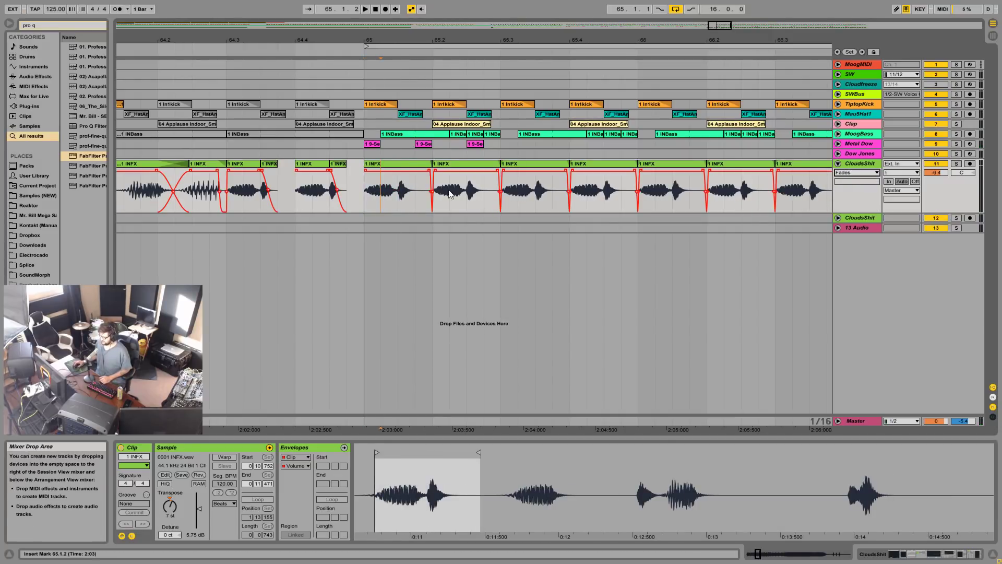
left_click_drag(367, 171, 376, 190)
left_click(377, 165)
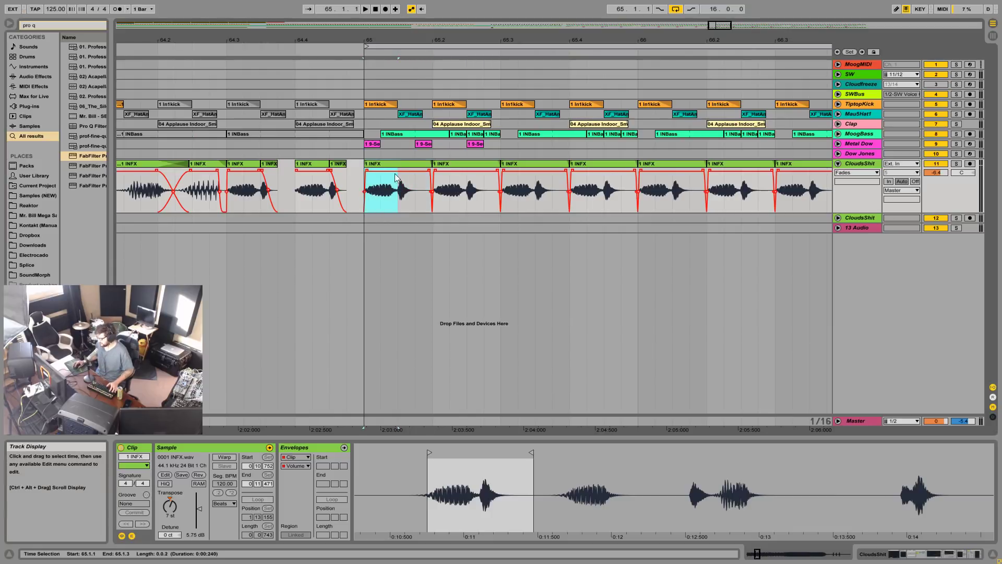
key("ctrl+e")
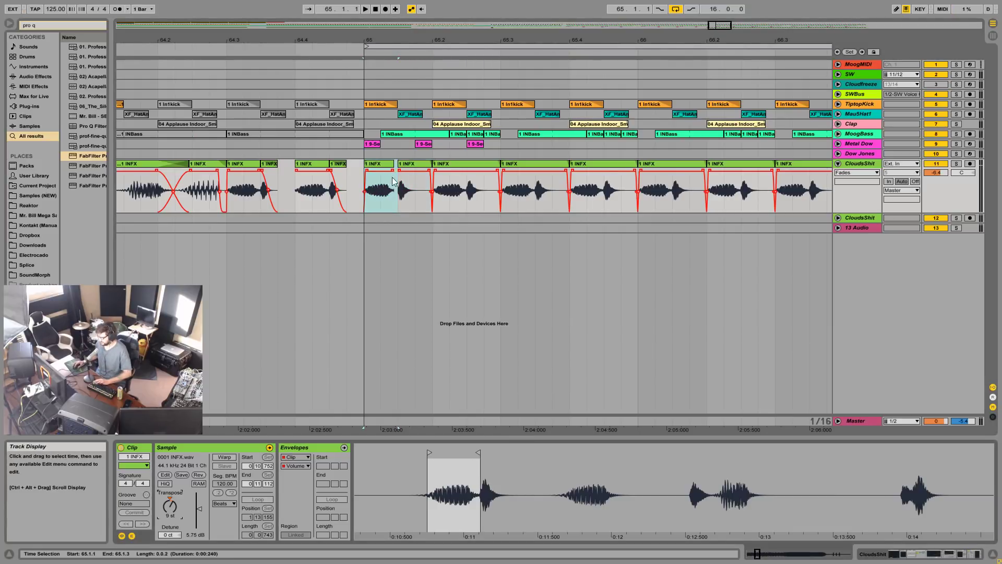
left_click(389, 164)
left_click_drag(393, 172, 370, 169)
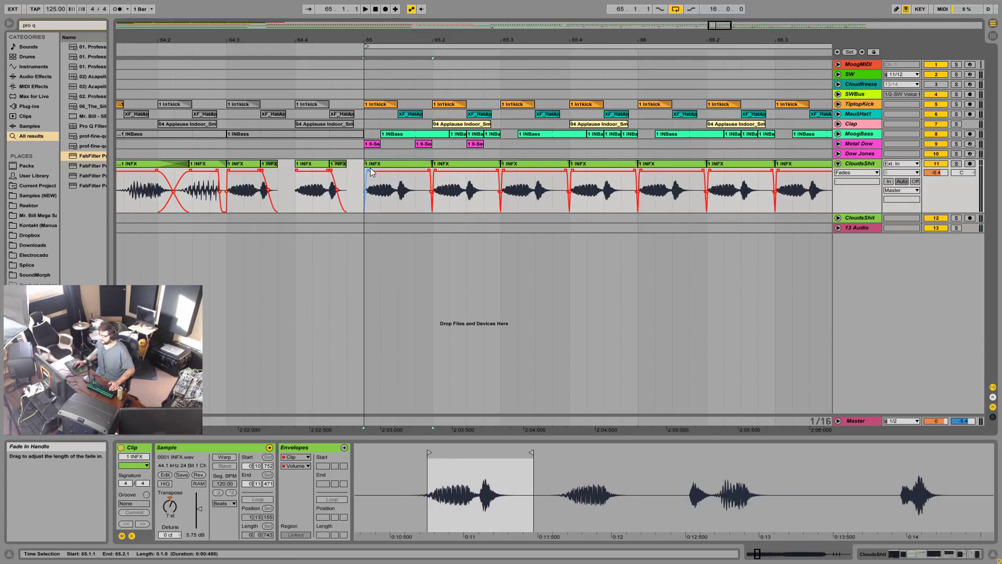
Step: Fold the CloudsShit track, unfold and solo MoogBass, and play its clips from 65.3.2 to 66.1.1
left_click(869, 163)
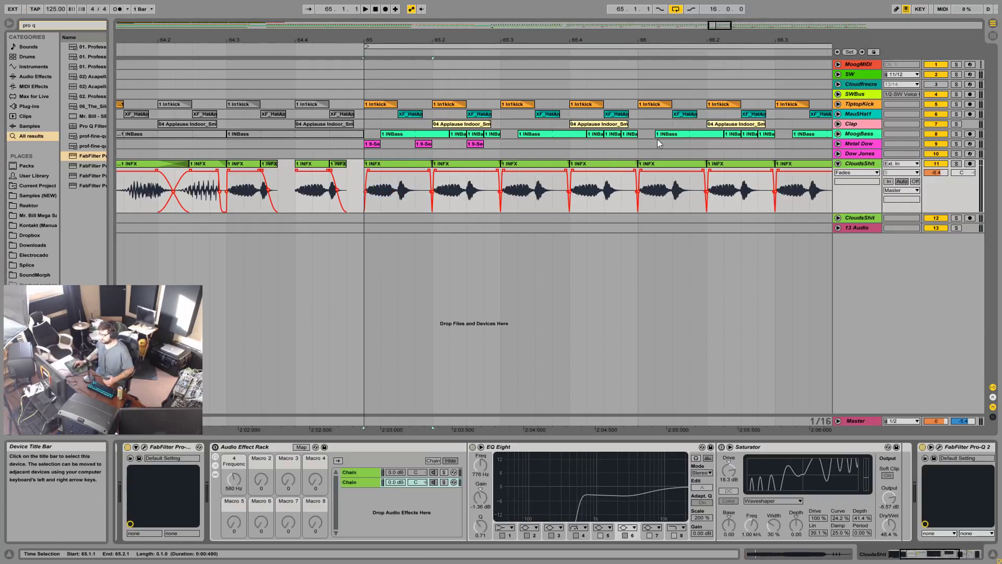
left_click(837, 163)
left_click(838, 134)
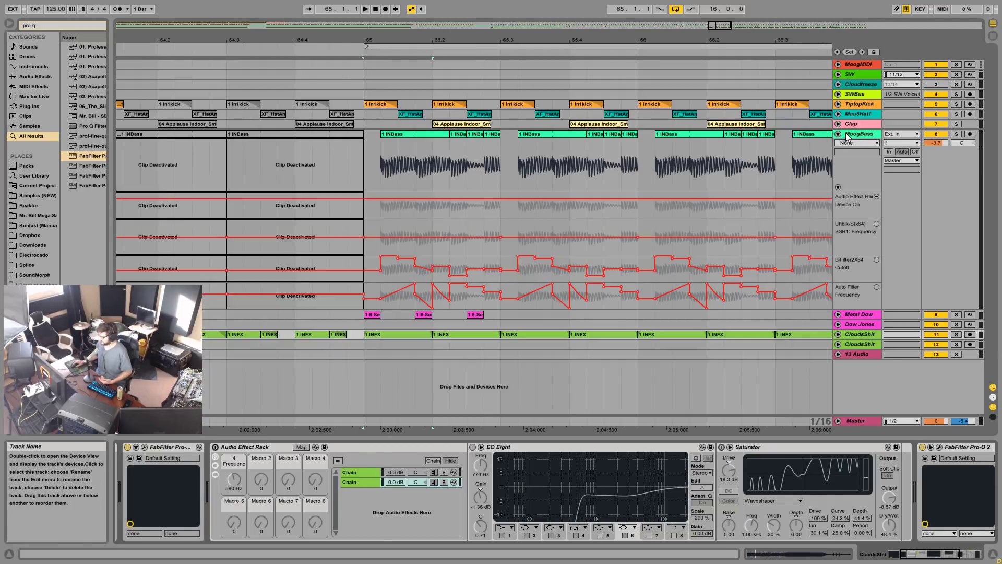
left_click(846, 134)
left_click(956, 134)
left_click_drag(514, 152, 635, 152)
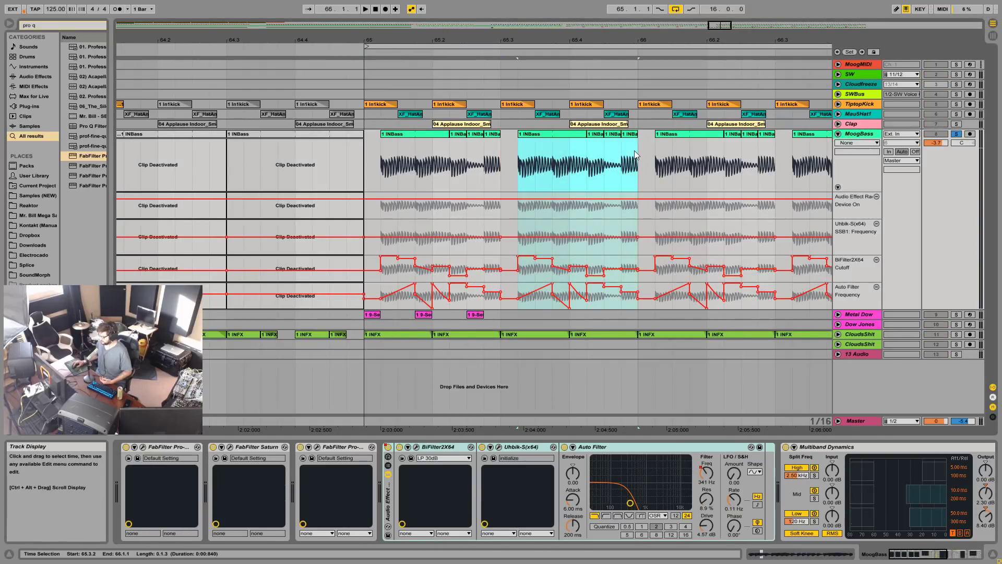
key("space")
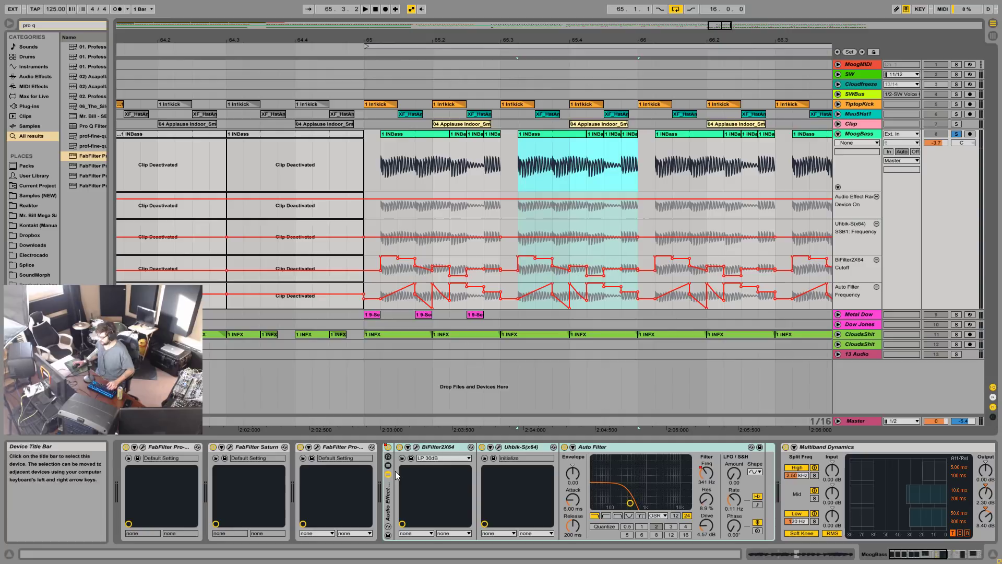
Step: Find the Frequency Shifter and insert it before Multiband Dynamics in the MoogBass device chain
key("ctrl+f")
type("fieq")
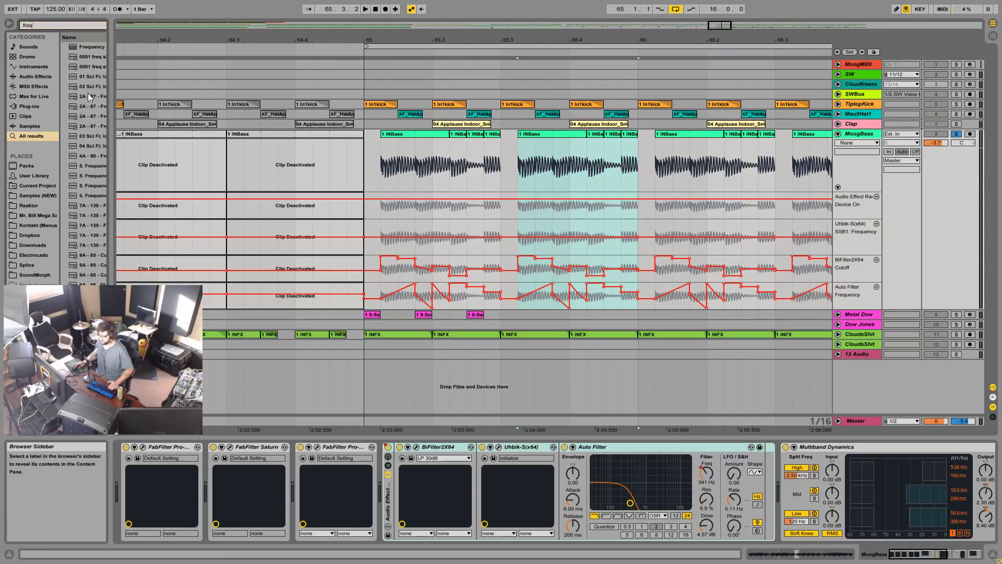
left_click_drag(87, 50, 825, 460)
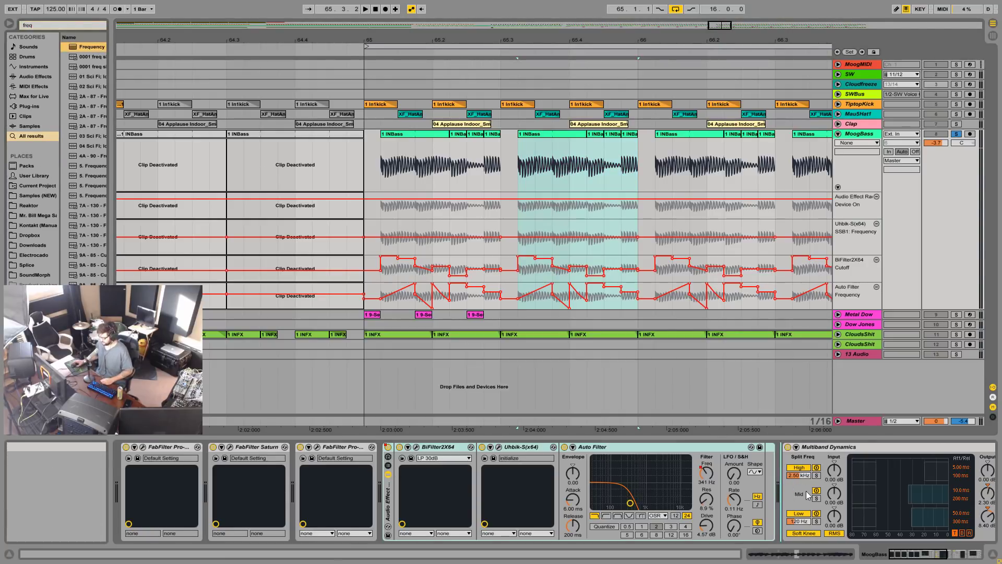
left_click_drag(806, 495, 806, 495)
left_click_drag(905, 554, 916, 554)
Step: Try different fine frequency shifts on the MoogBass Frequency Shifter, up to about 252 Hz, auditioning from 65.3.2
left_click_drag(678, 504, 678, 513)
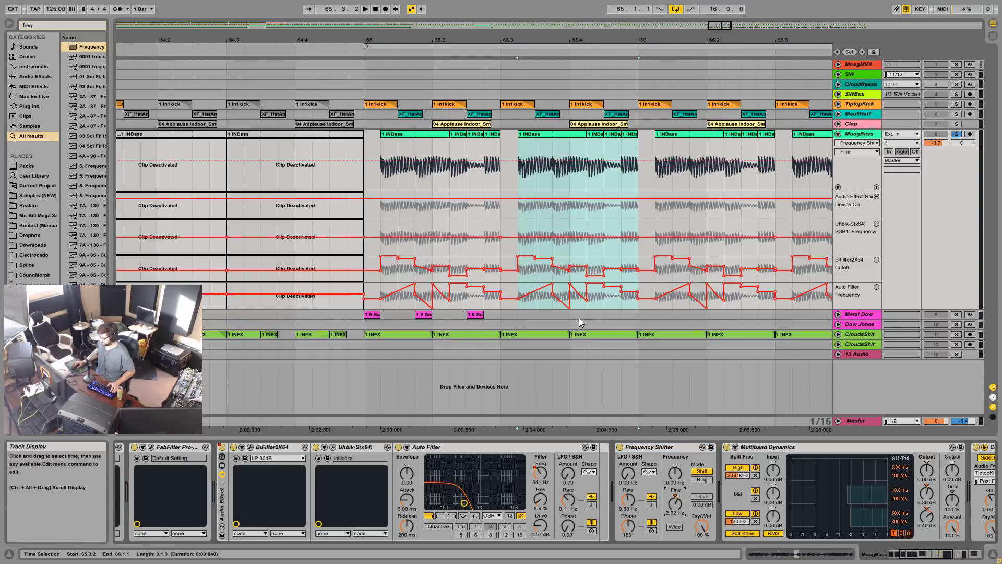
left_click(675, 498)
key("space")
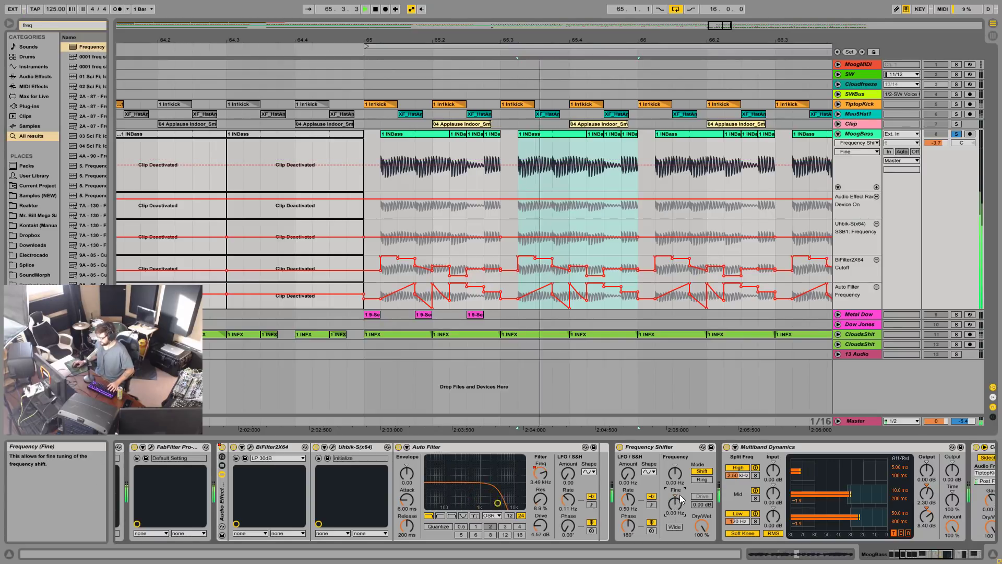
key("space")
left_click_drag(676, 501, 675, 487)
key("space")
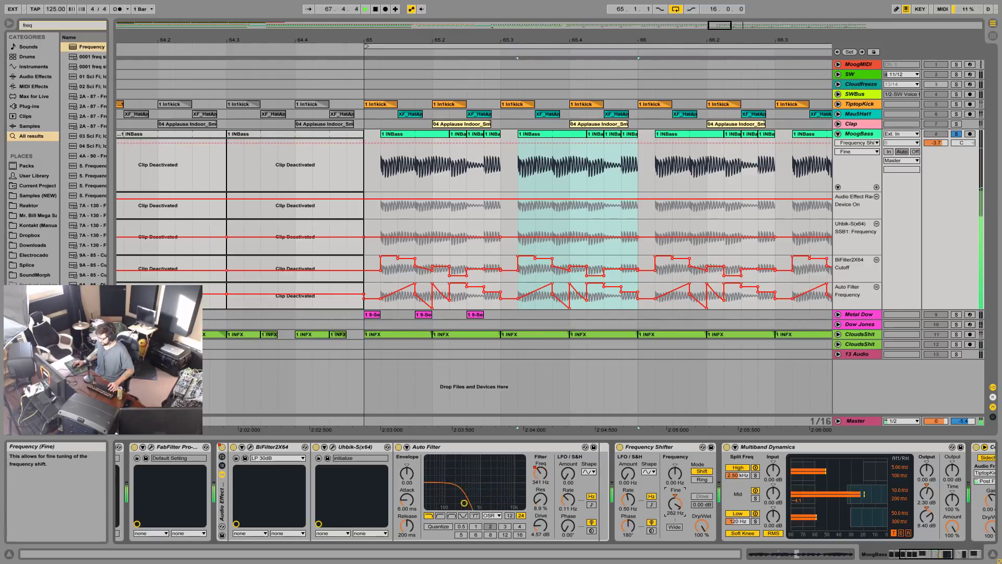
key("space")
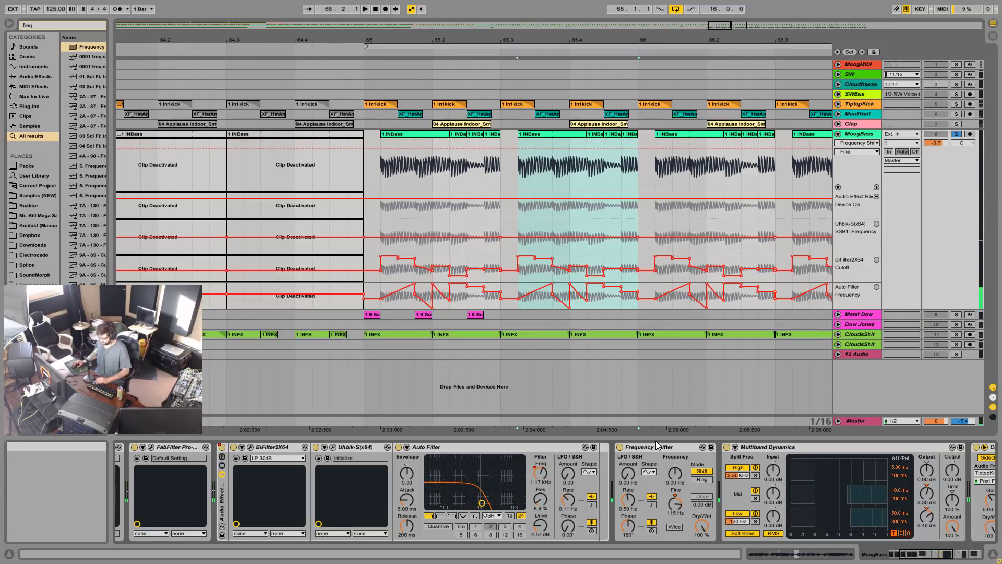
Step: Remove the Frequency Shifter from MoogBass and fold the track
left_click(659, 446)
key("Delete")
left_click(838, 134)
left_click(859, 144)
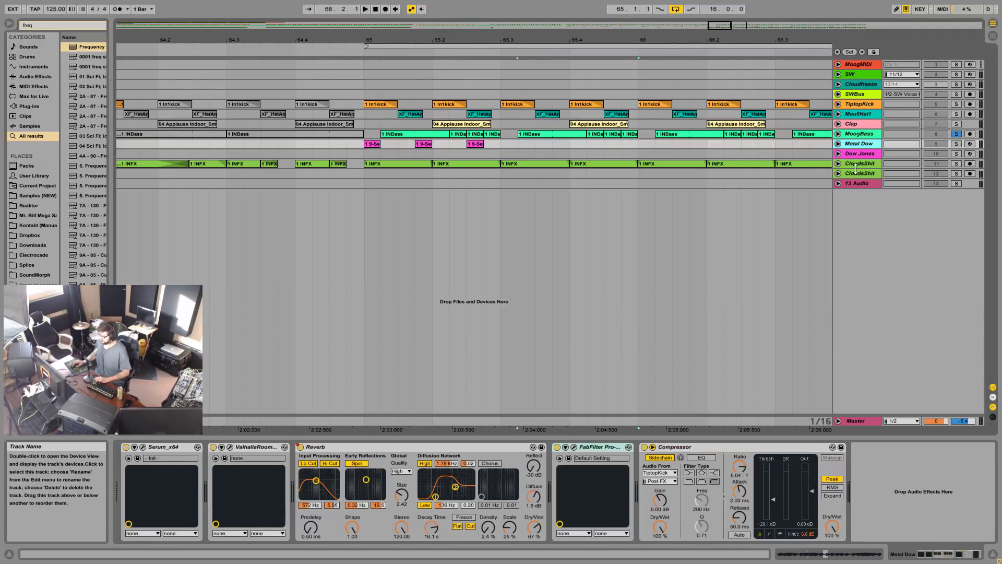
Step: Add a Frequency Shifter at the end of the device chain on the upper CloudsShit track
left_click(859, 164)
key("ctrl+f")
type("freq")
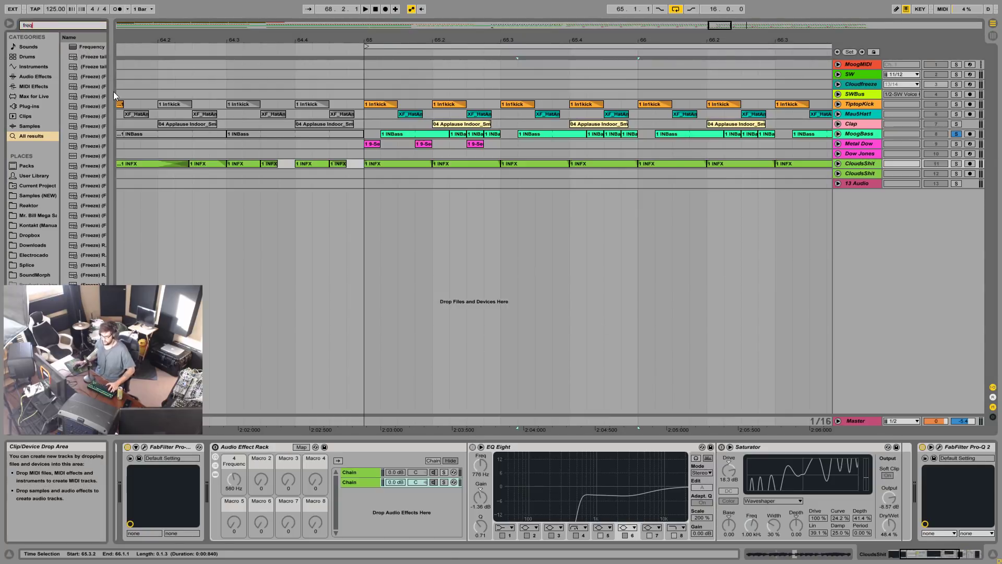
double_click(96, 46)
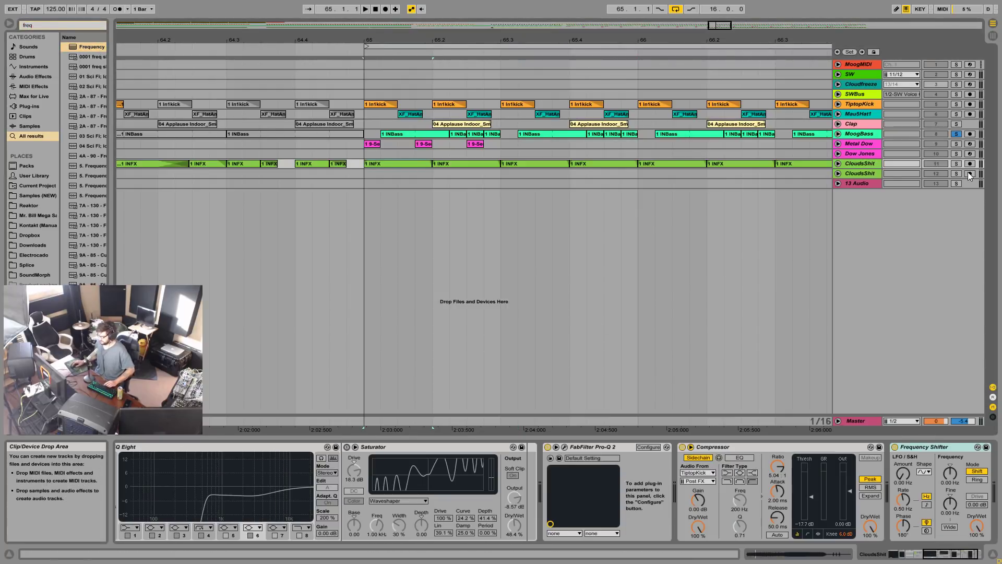
Step: Solo the CloudsShit track and adjust the Frequency Shifter's fine frequency to 75.9 Hz during playback from 65.1.1
key("space")
key("space")
key("space")
left_click_drag(951, 504, 951, 449)
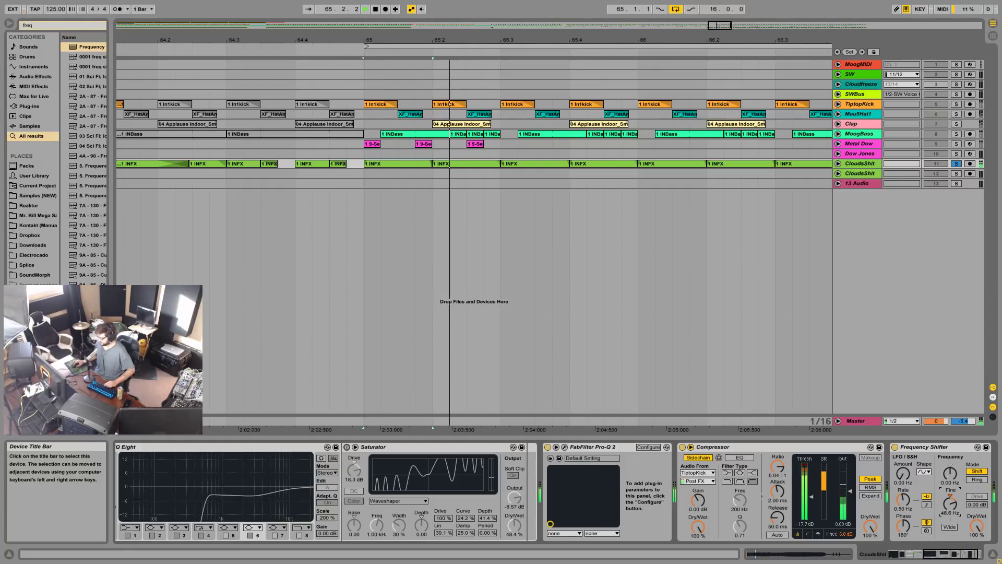
left_click_drag(950, 503, 949, 491)
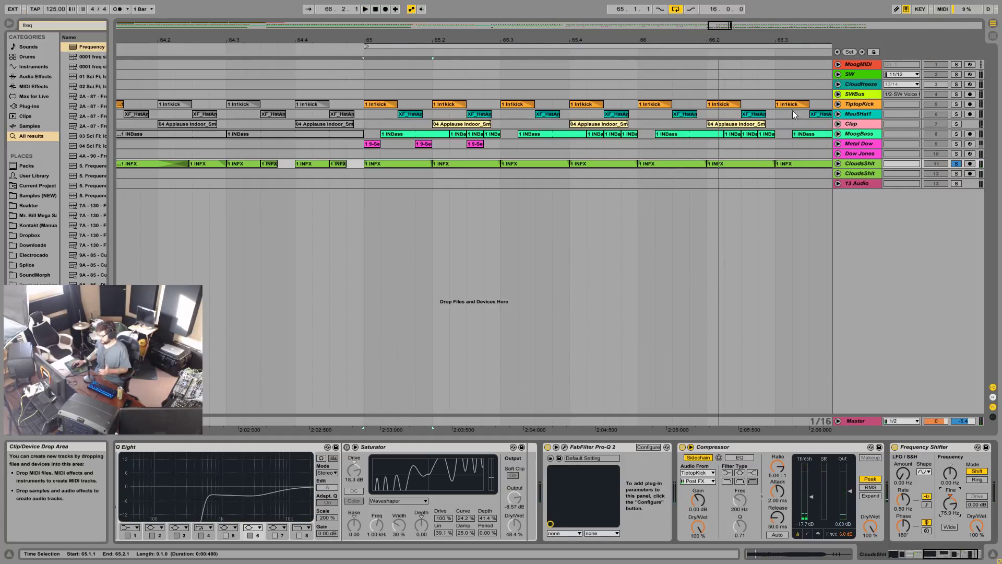
Step: Audition CloudsShit from 65.1.3 to 65.2.1, and unsolo the track to hear it with the full mix from 65.1.1
left_click(838, 163)
left_click_drag(400, 199, 433, 196)
key("space")
key("space")
left_click(956, 164)
left_click(385, 165)
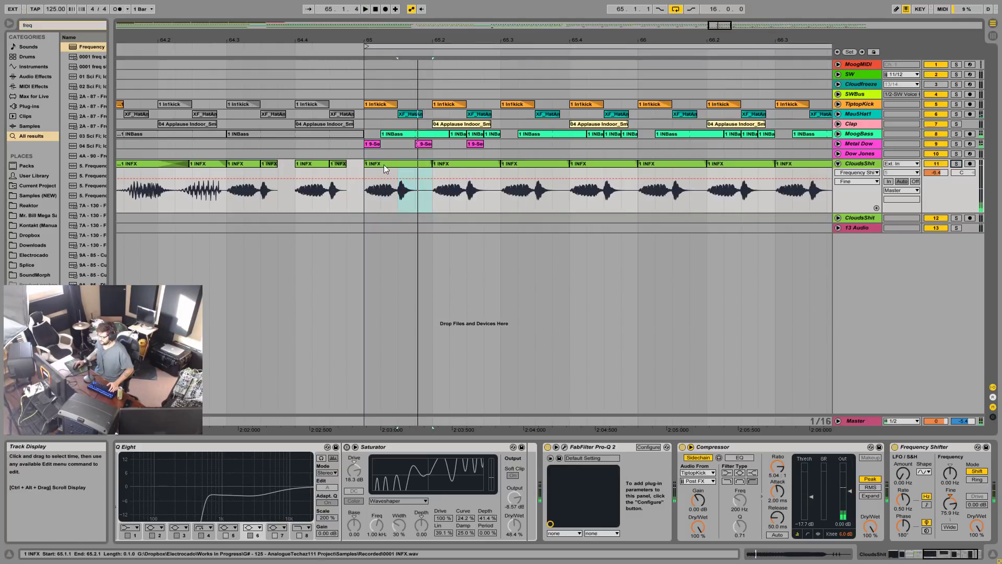
key("space")
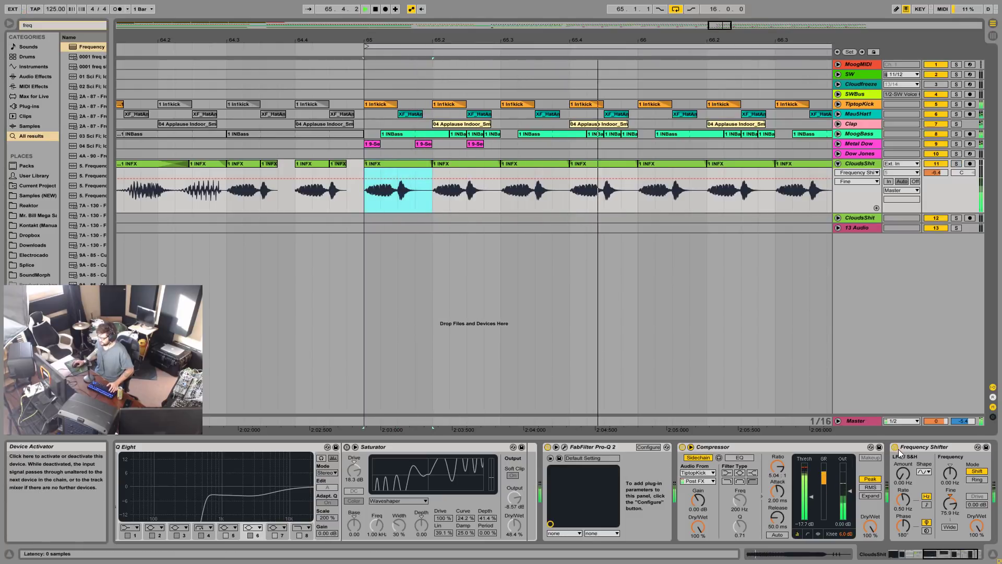
Step: Reset the Frequency Shifter's fine frequency to 0.00 Hz, stop playback and remove the device from CloudsShit
left_click(950, 495)
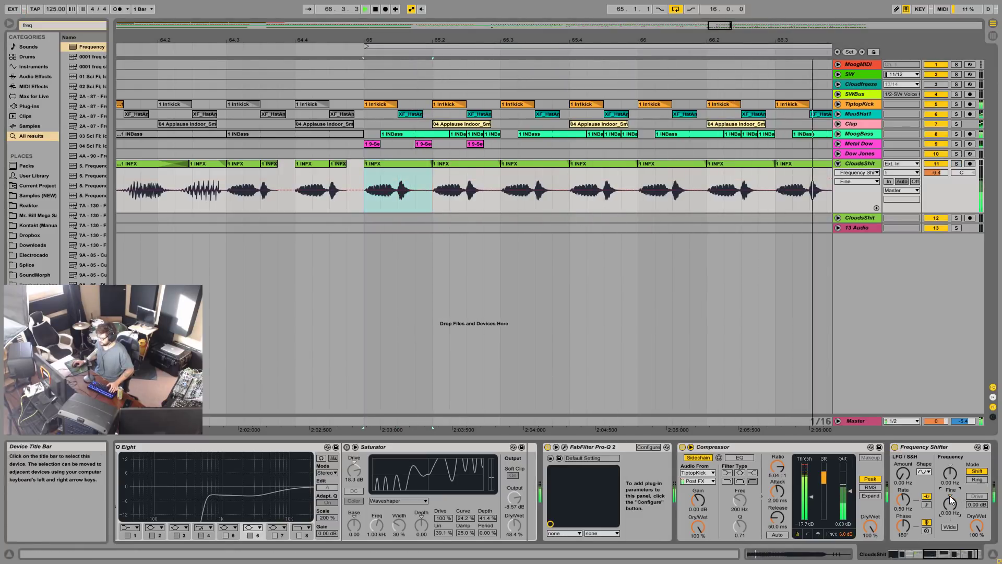
key("space")
left_click(907, 447)
key("Delete")
Step: Solo the CloudsShit track and audition the 65.1.3 to 65.2.1 portion of its first clip in bar 65
left_click_drag(399, 200, 425, 201)
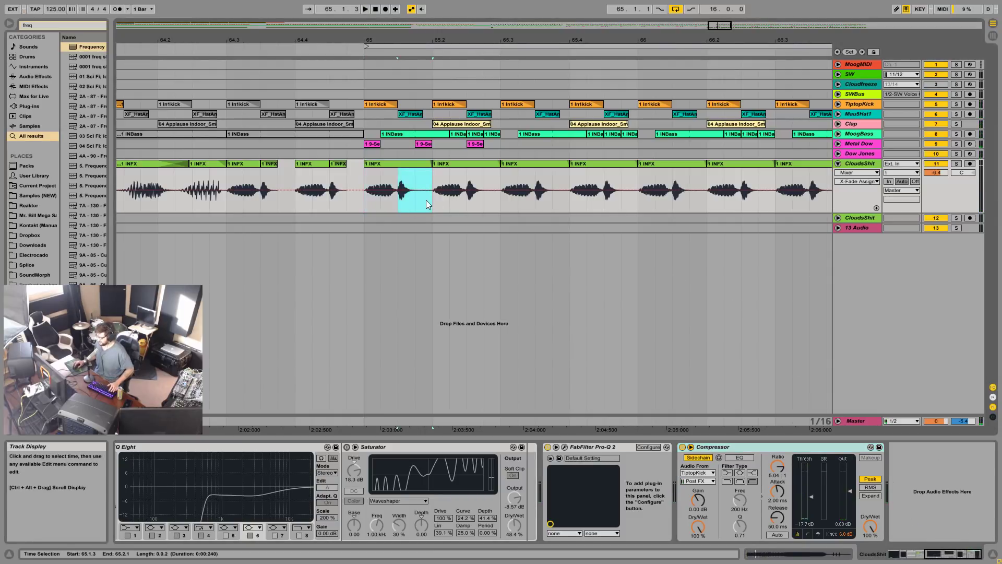
key("space")
left_click(956, 164)
key("space")
left_click(391, 170)
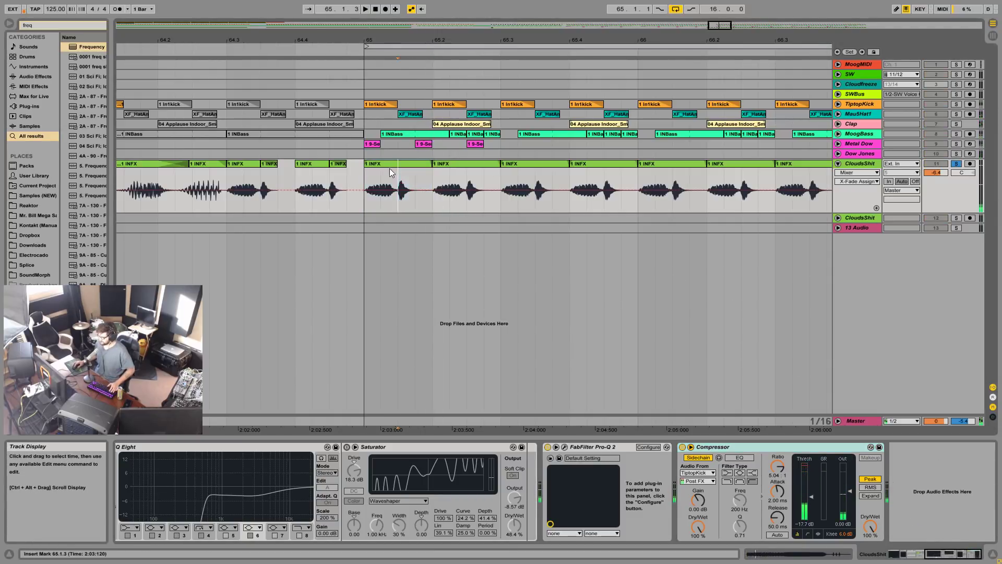
left_click(420, 163)
Step: Activate the Audio Effect Rack on CloudsShit and show the devices of its first and second chains
left_click_drag(963, 554, 932, 552)
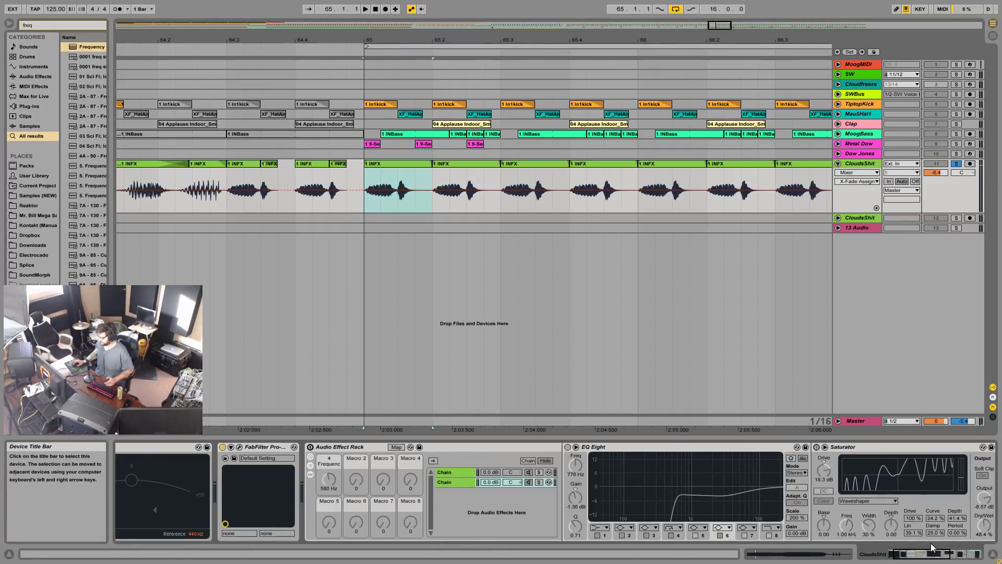
left_click(452, 473)
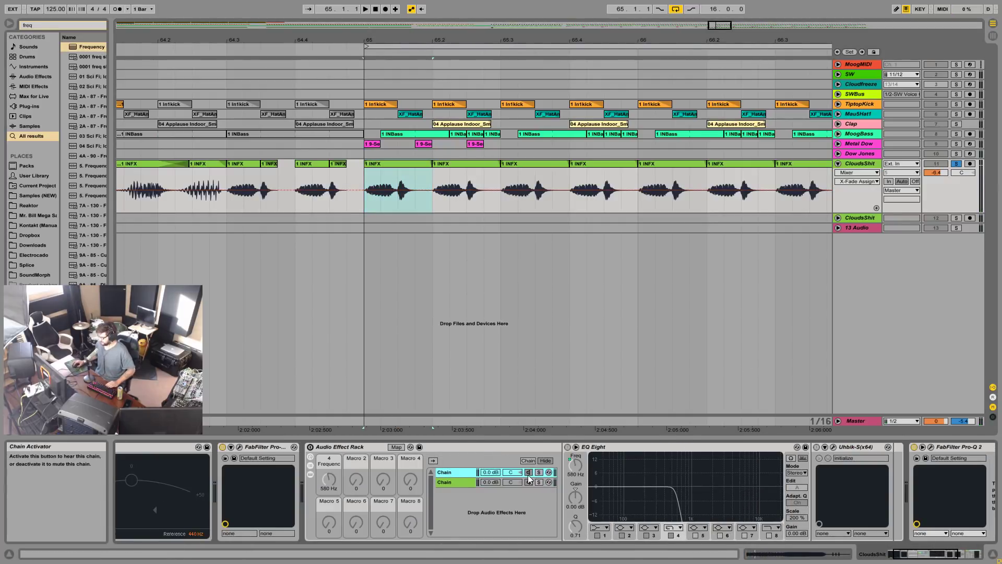
left_click(310, 447)
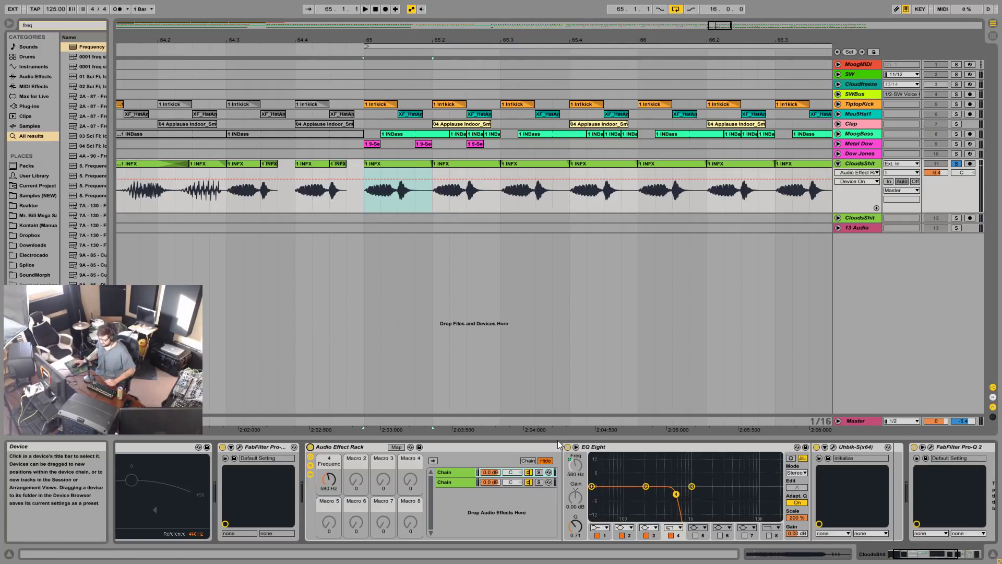
left_click(459, 482)
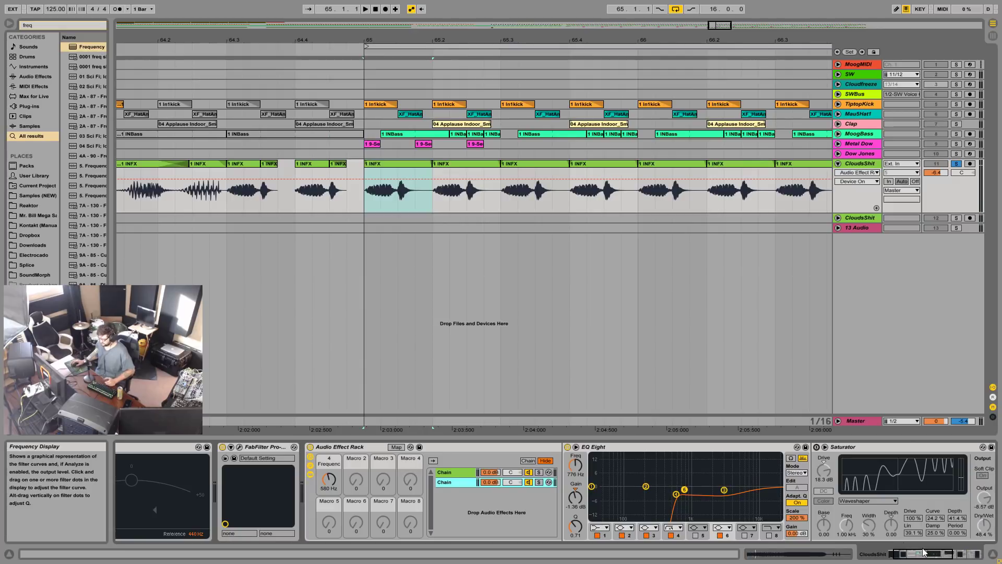
Step: Raise the rack's frequency macro to 713 Hz and audition the sound with the first chain's devices shown
left_click_drag(923, 552, 925, 552)
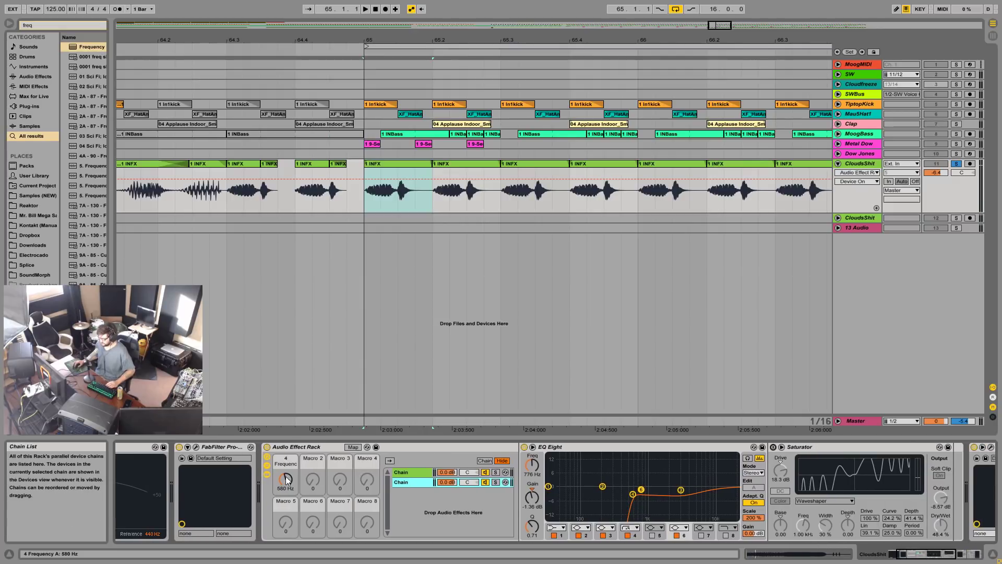
left_click_drag(287, 479, 286, 488)
left_click(410, 472)
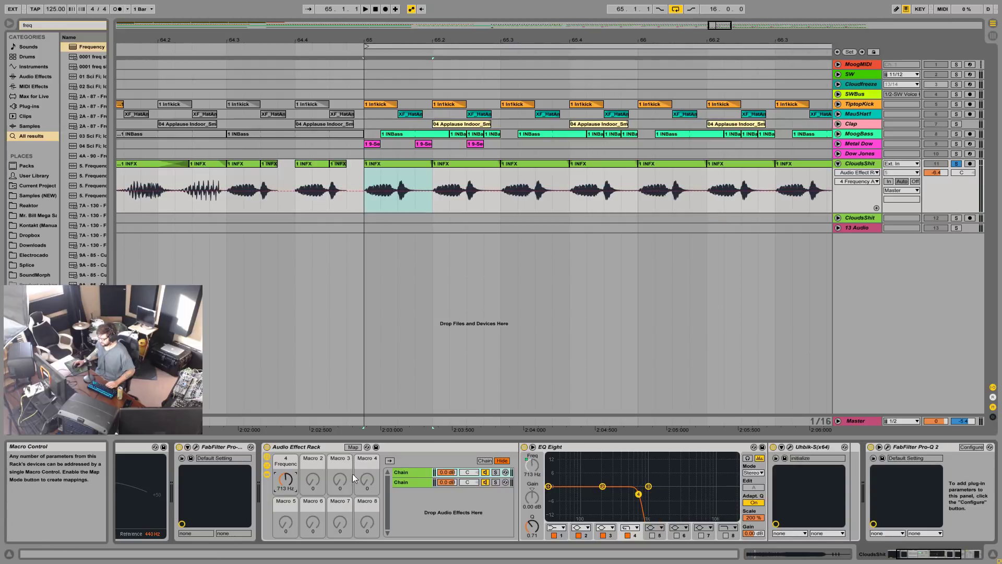
key("space")
key("space")
Step: Set the rack's frequency macro to 580 Hz and audition the soloed first chain with Uhbik-S switched off
left_click_drag(285, 479, 286, 482)
left_click(774, 448)
key("space")
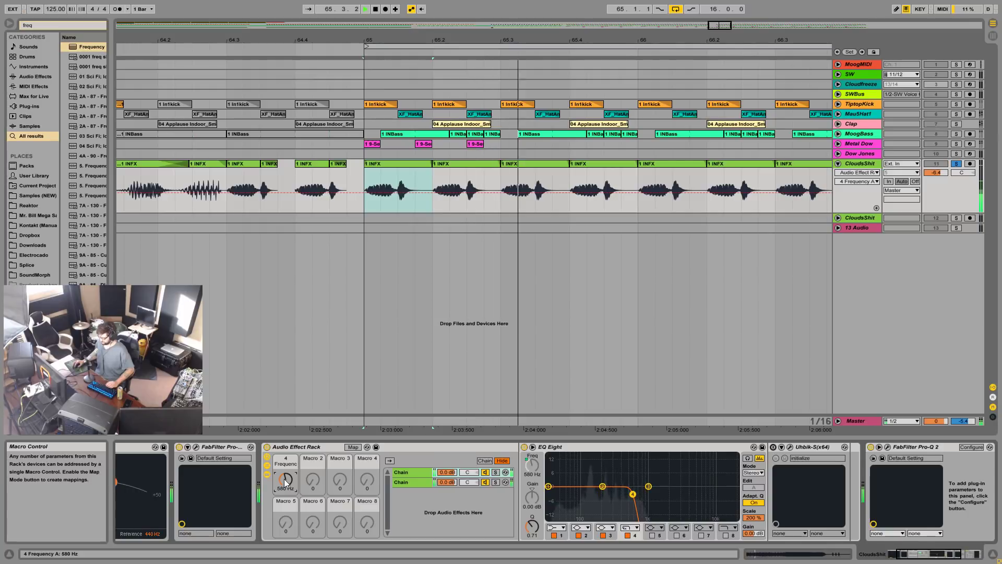
left_click(425, 472)
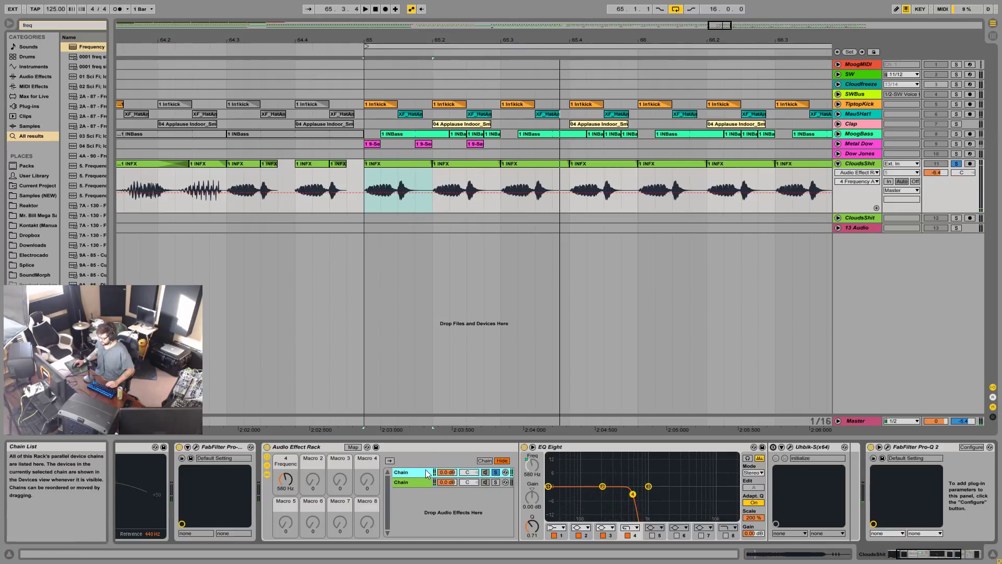
Step: Open the first chain's Uhbik-S with the frequency macro at 610 Hz, and audition the two chains soloed separately
left_click(789, 447)
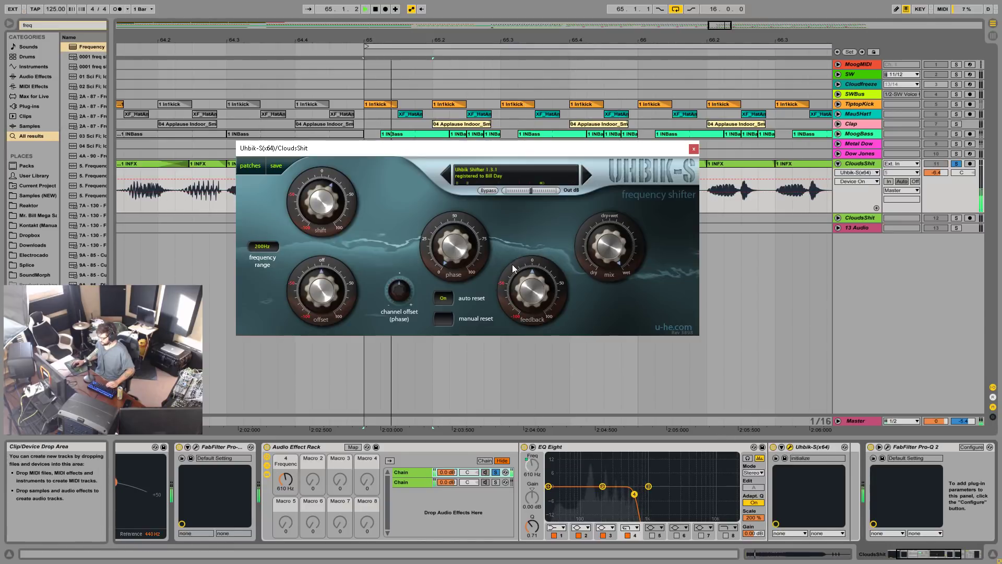
left_click(497, 482)
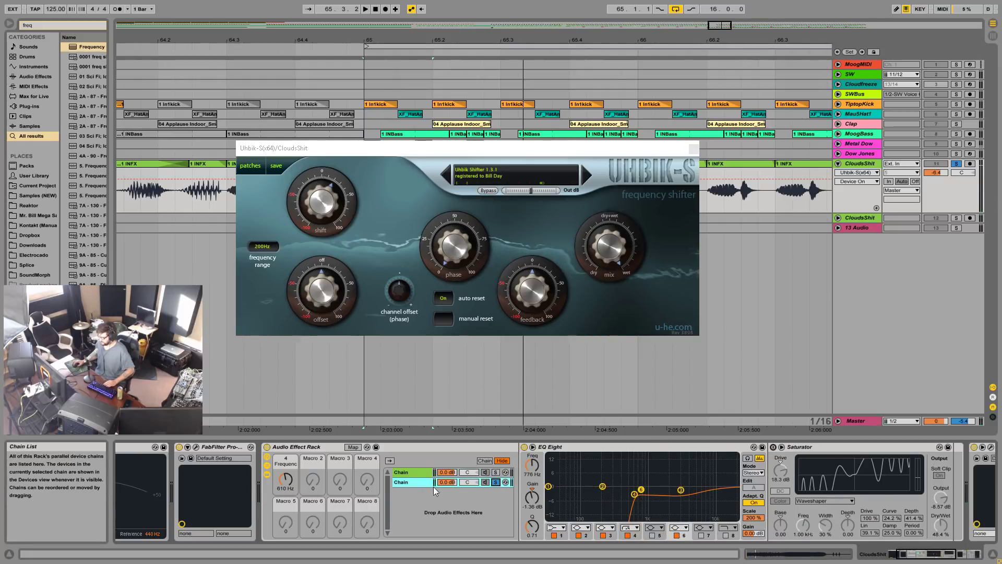
left_click(694, 148)
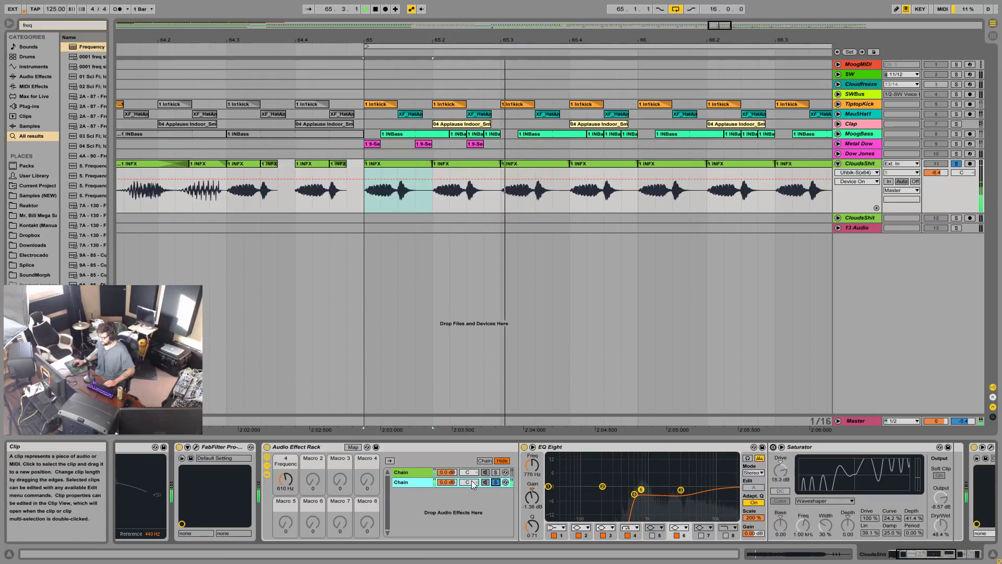
left_click(495, 473)
left_click(496, 472)
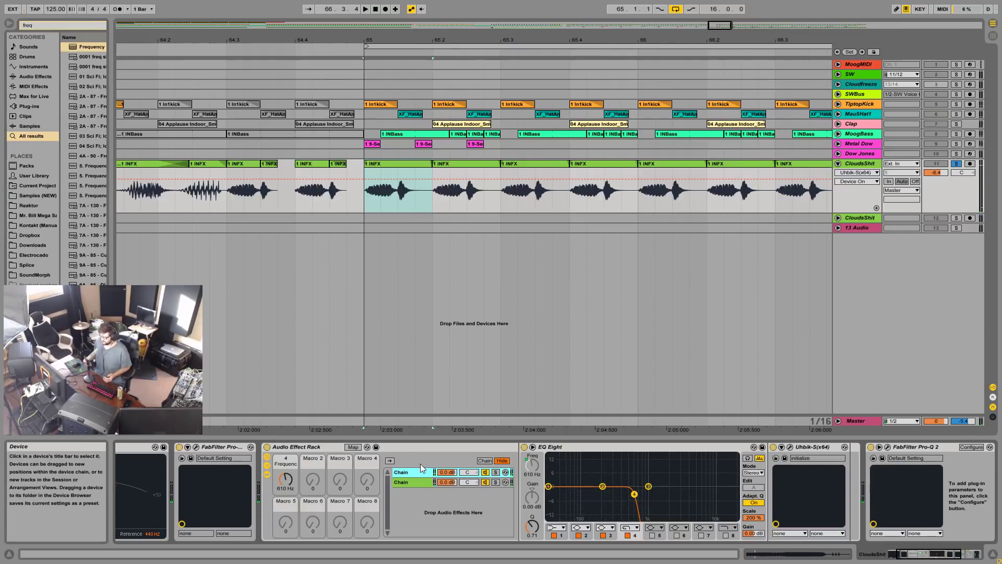
Step: Switch on the Saturator in the rack's second chain and audition the soloed CloudsShit track
left_click(404, 482)
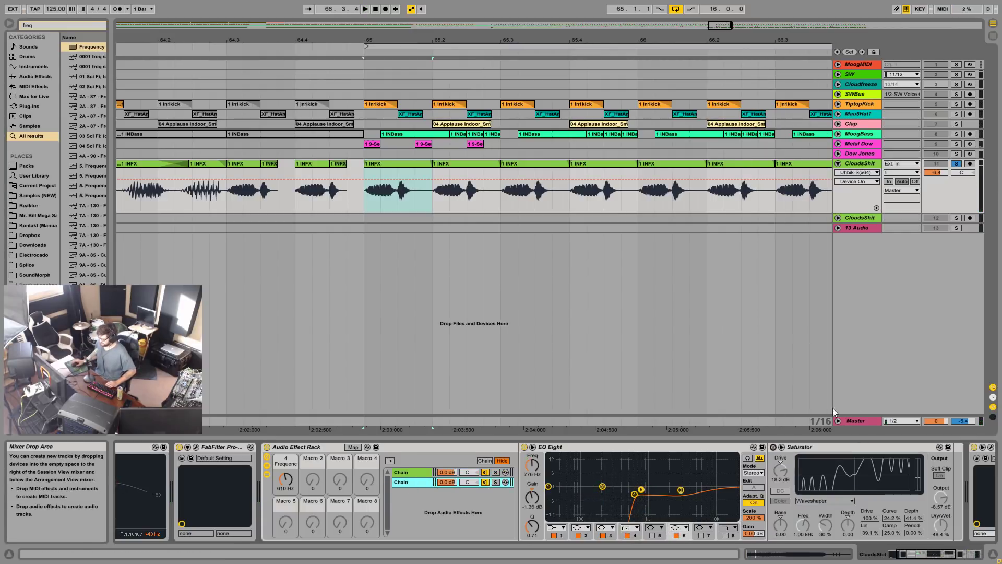
left_click(773, 447)
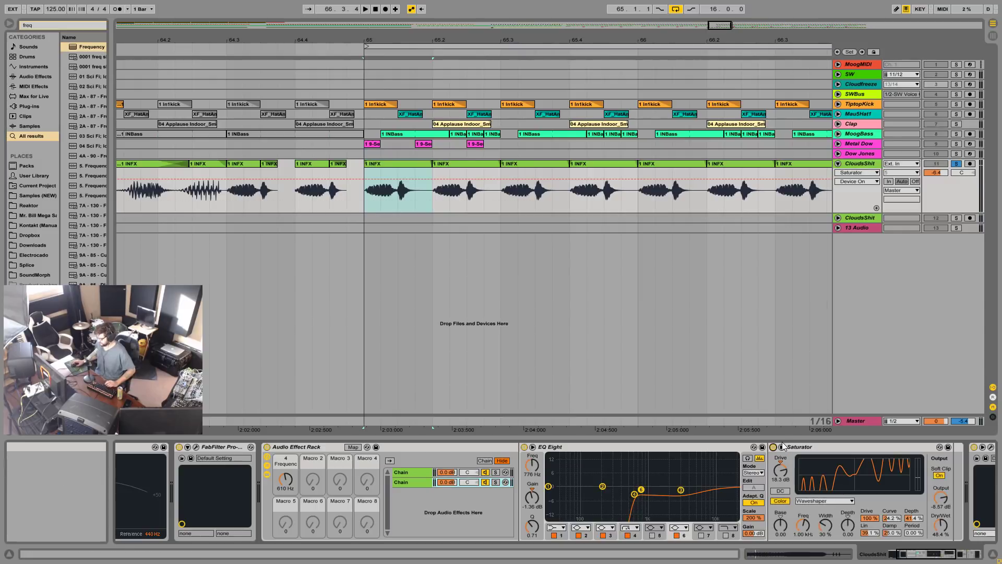
key("space")
key("space")
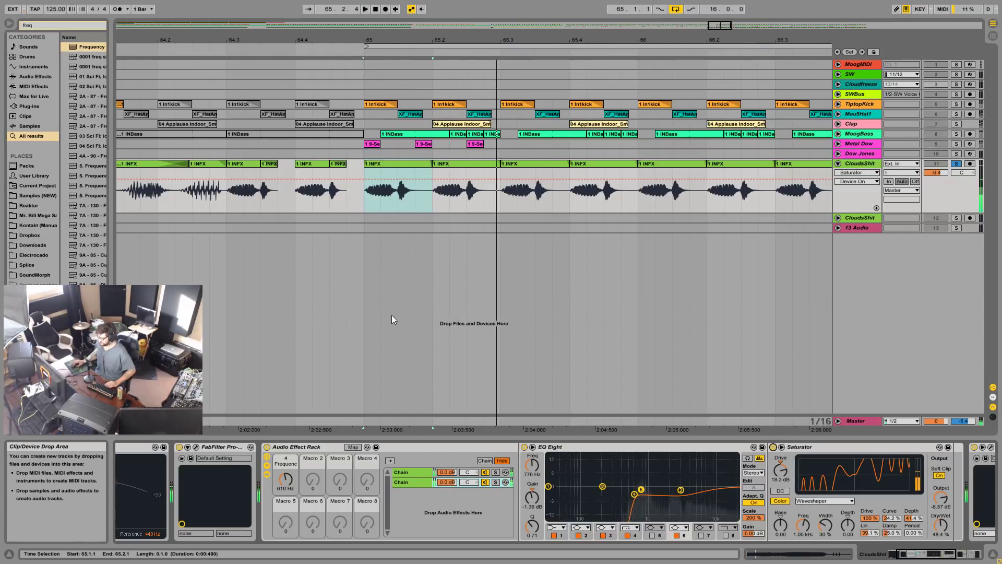
Step: Compare the rack bypassed and active, and lower the second chain's Saturator dry/wet to 36.1 %
left_click(267, 447)
left_click(267, 447)
key("space")
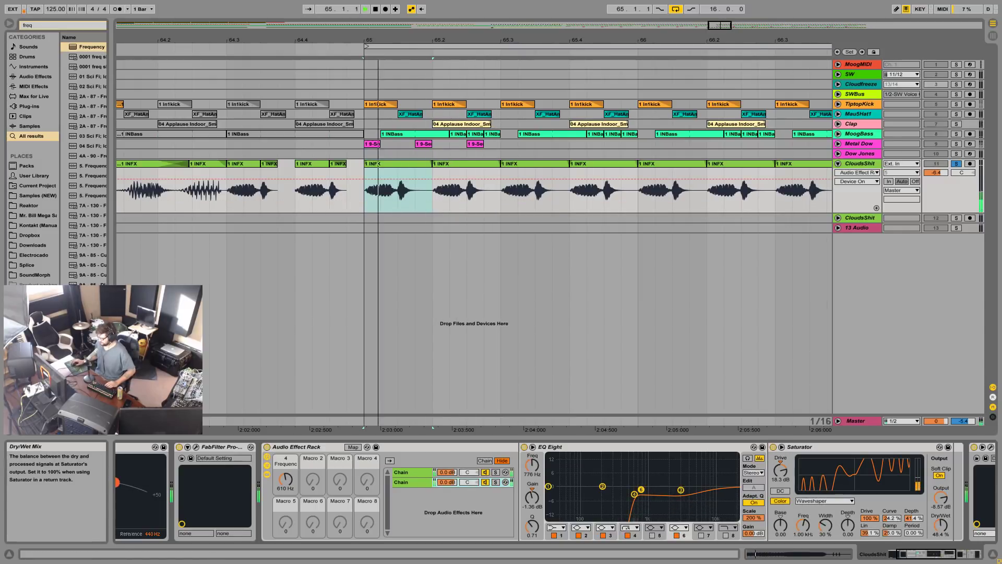
left_click_drag(938, 517, 939, 526)
key("space")
Step: Audition the soloed CloudsShit track with the Audio Effect Rack switched off and back on
left_click(956, 164)
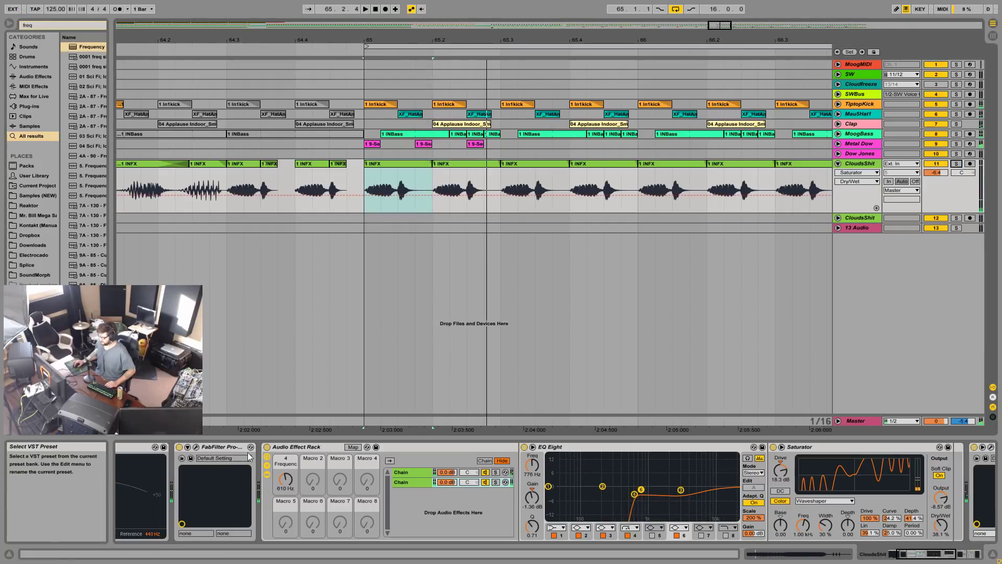
left_click(267, 447)
left_click(956, 164)
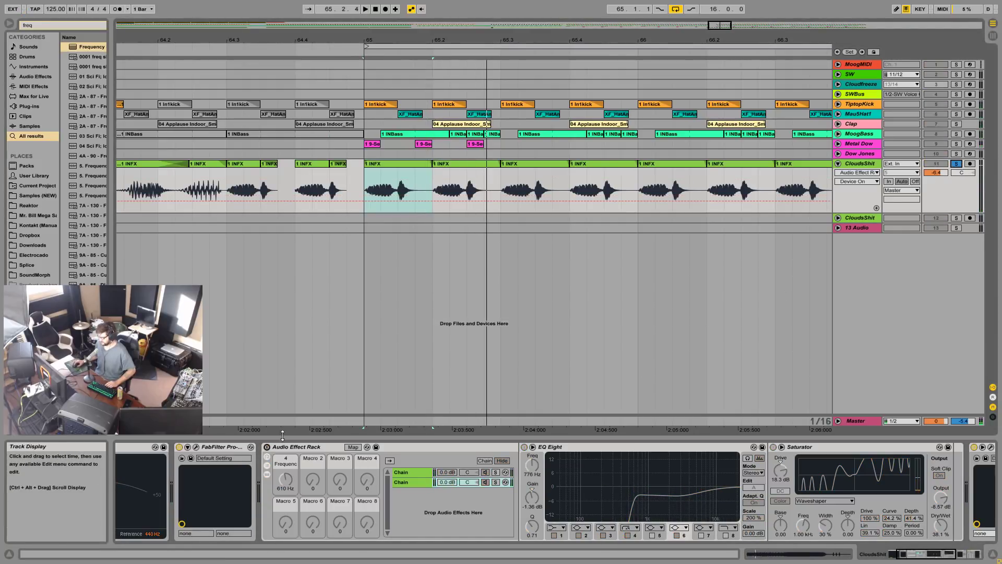
key("space")
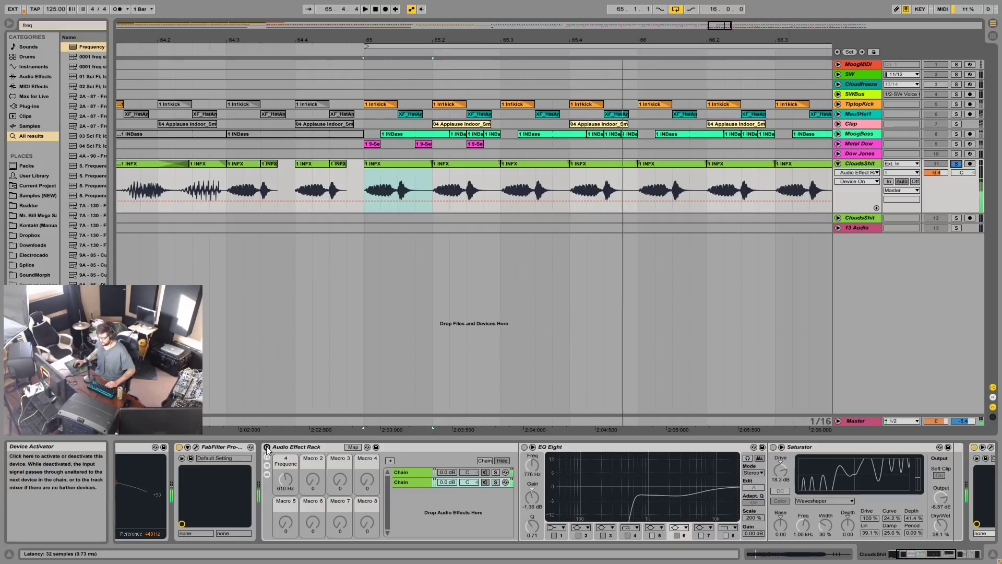
left_click(267, 447)
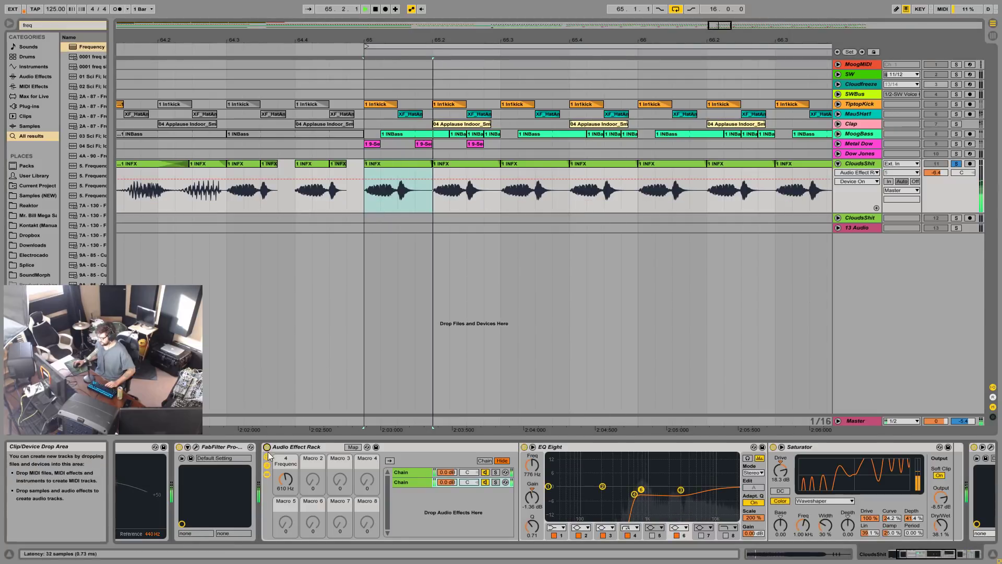
Step: Turn off the CloudsShit solo and play the full mix from 64.1.1 with bars 61 to 82 in view
left_click_drag(483, 40, 484, 12)
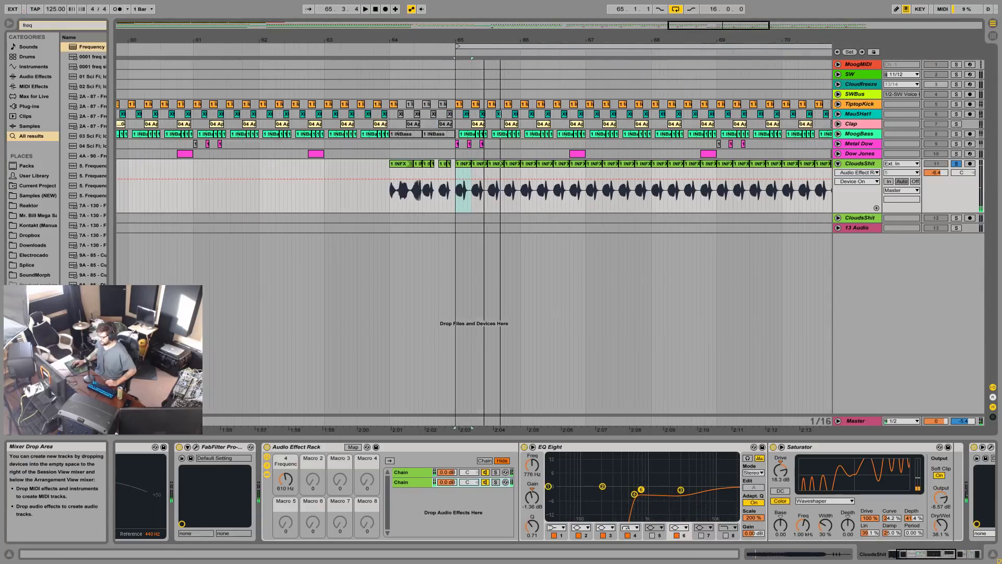
left_click(955, 164)
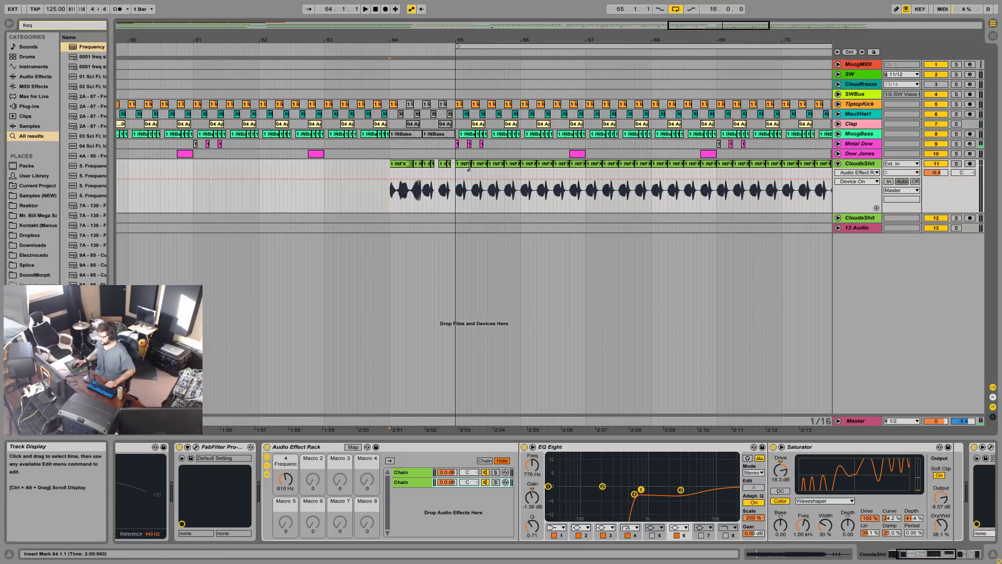
key("space")
left_click_drag(477, 39, 280, 39)
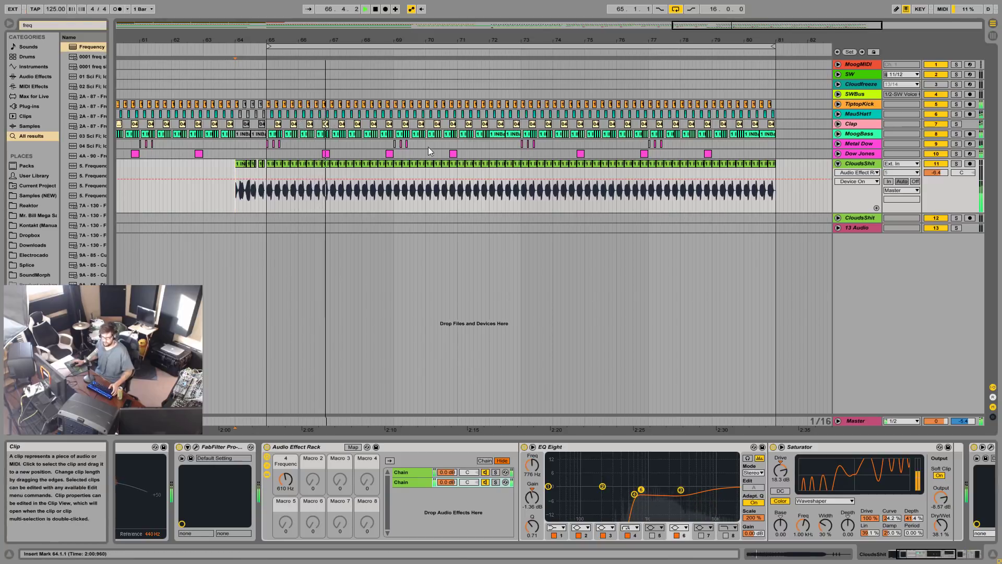
Step: Set the arrangement grid to 2/1 and select bars 65 to 73 on the CloudsShit track
right_click(456, 199)
left_click(520, 291)
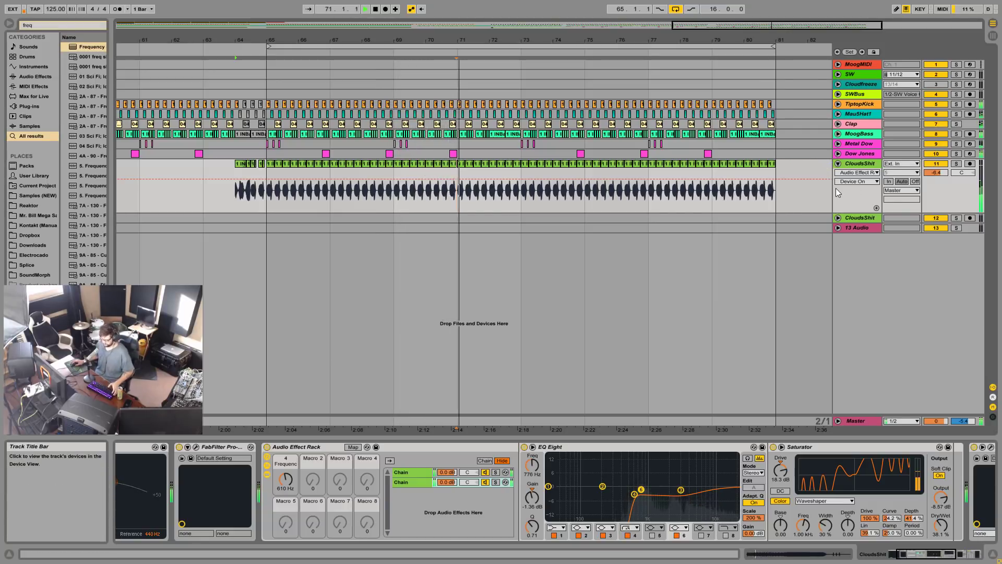
left_click(513, 199)
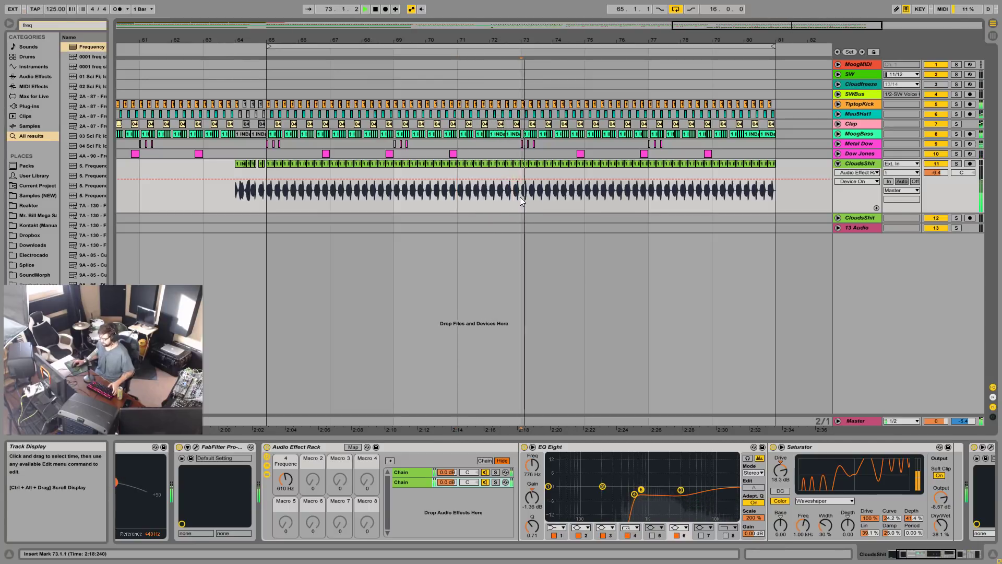
left_click_drag(520, 197, 494, 195)
left_click(265, 198)
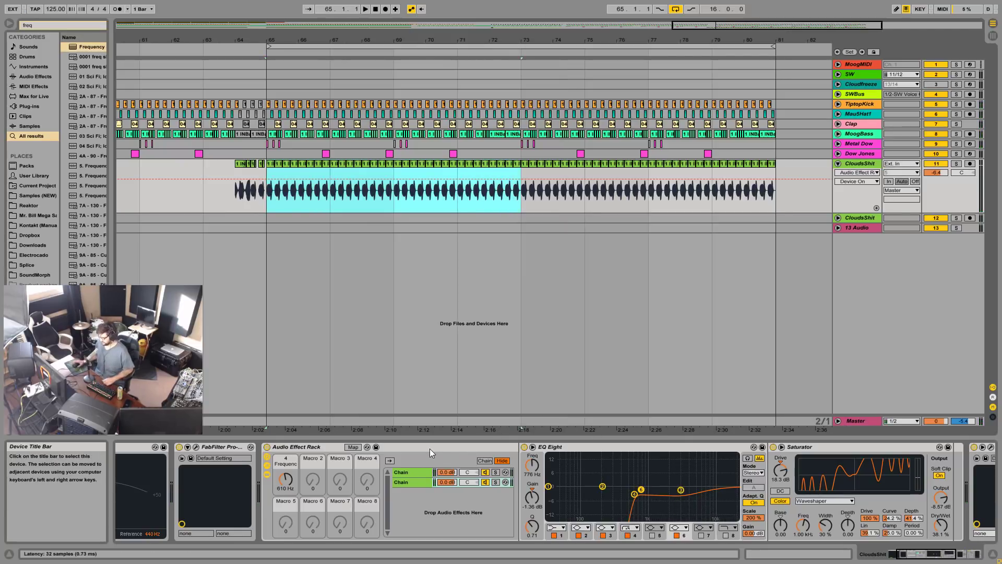
Step: Search the browser for "uhbik s" and add Uhbik-S after the Compressor at the end of CloudsShit's device chain
left_click_drag(932, 553, 959, 553)
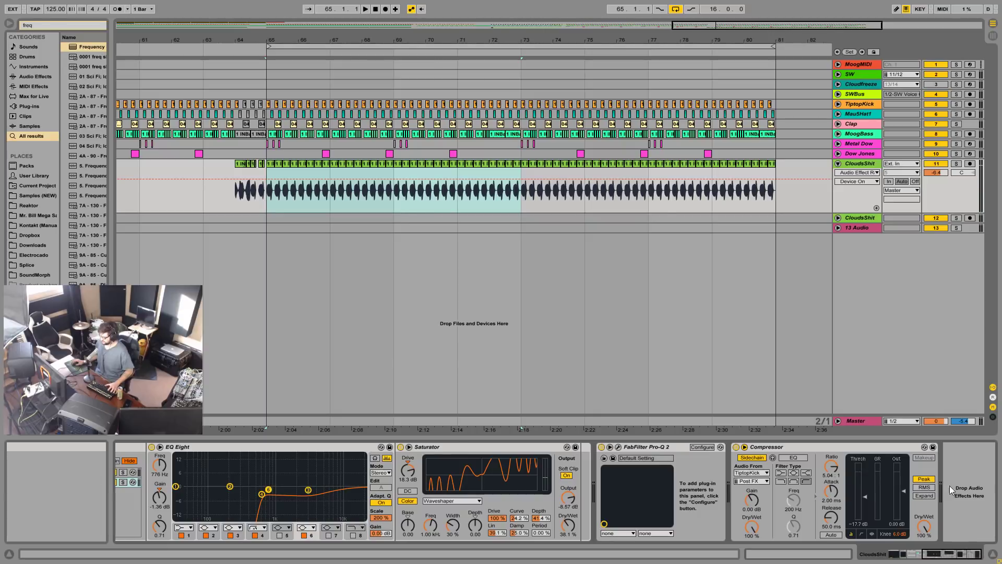
key("ctrl+f")
type("uhbi")
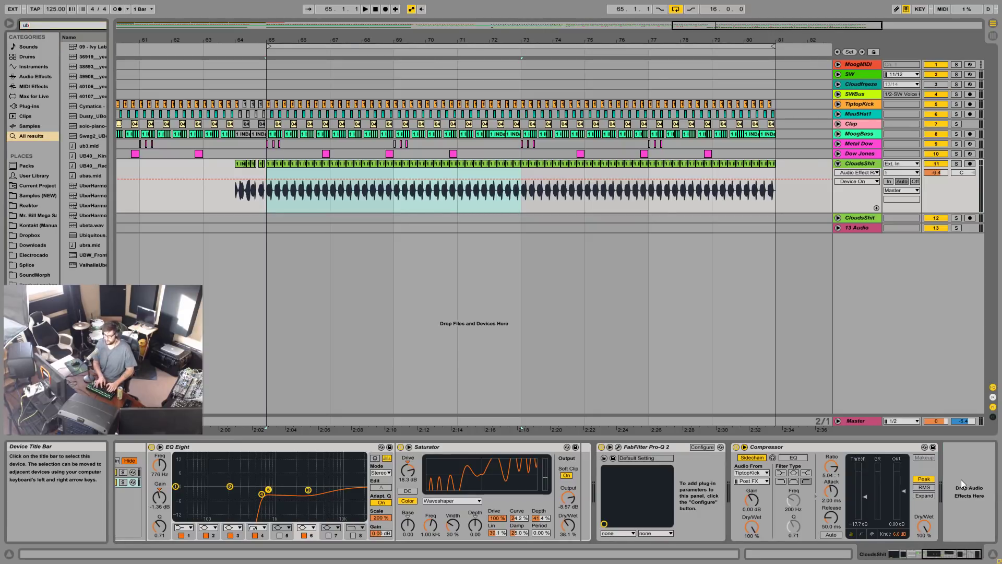
type("k s")
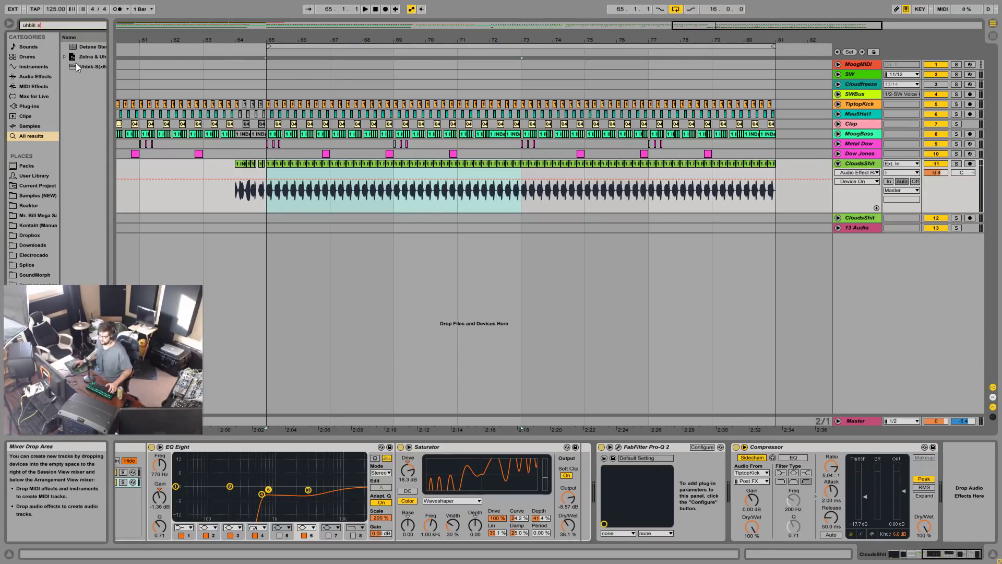
key("Return")
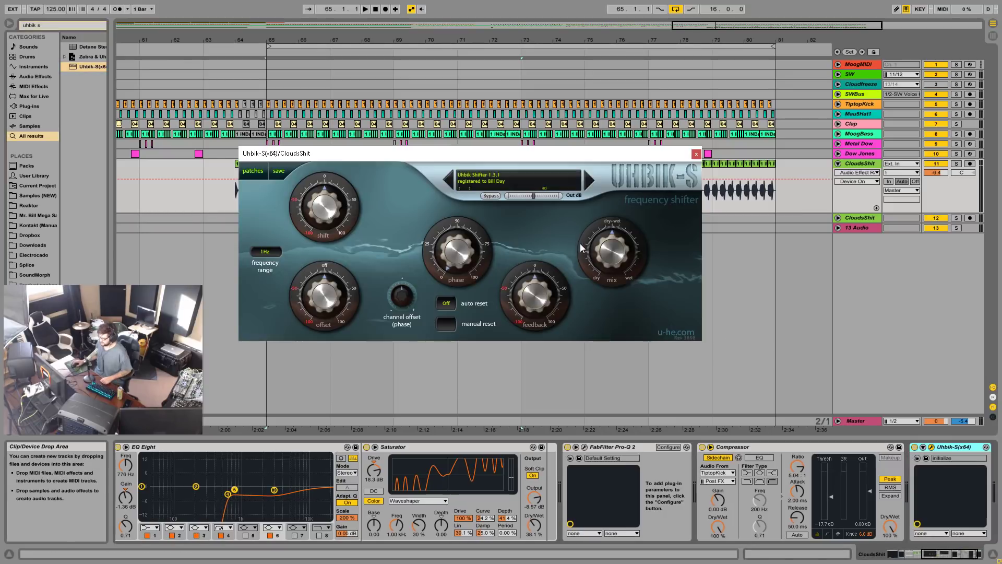
Step: Set the new Uhbik-S to a mix of 100 and a 200Hz frequency range, and move its window below the CloudsShit waveform
left_click(617, 263)
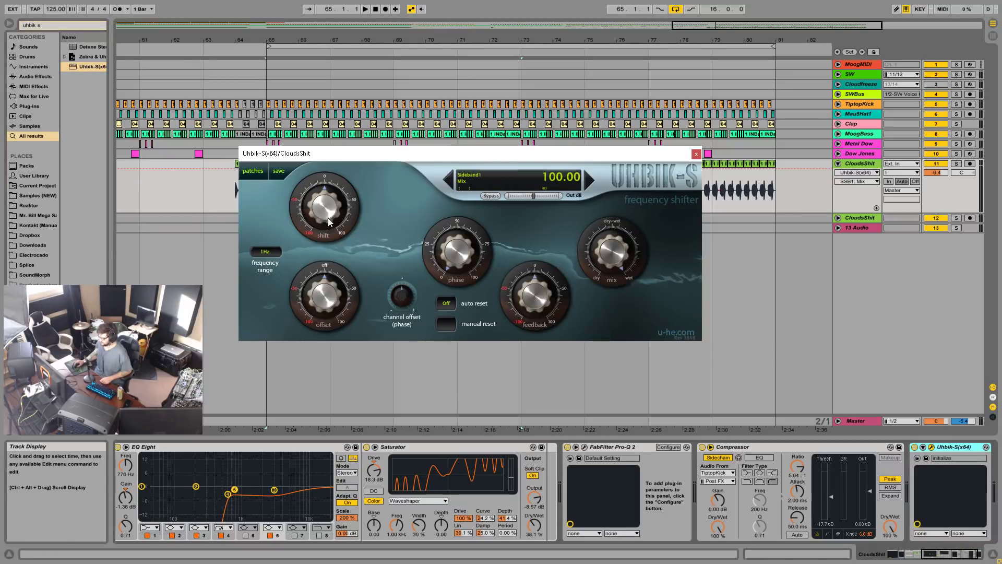
left_click(268, 252)
left_click(292, 285)
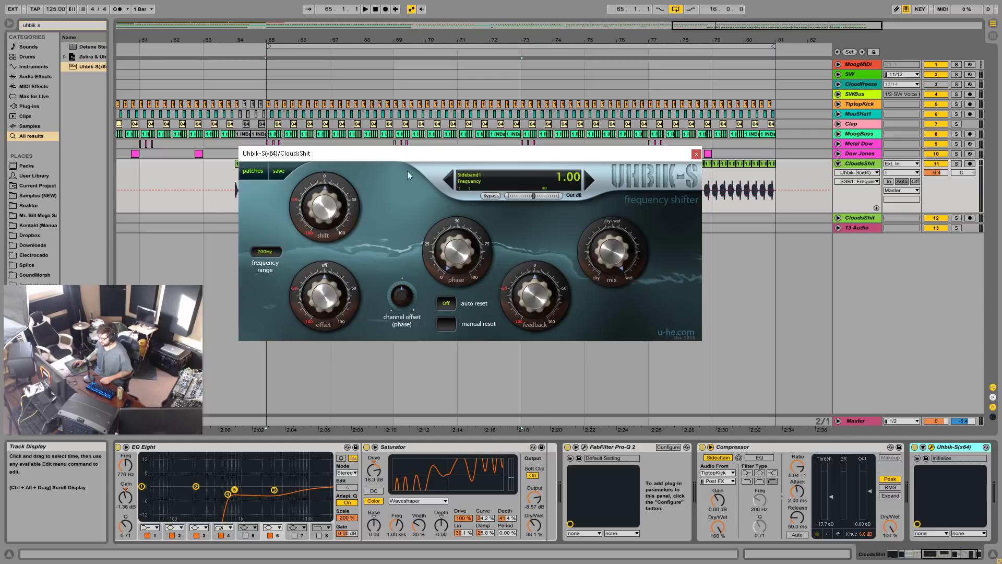
left_click_drag(467, 155, 459, 216)
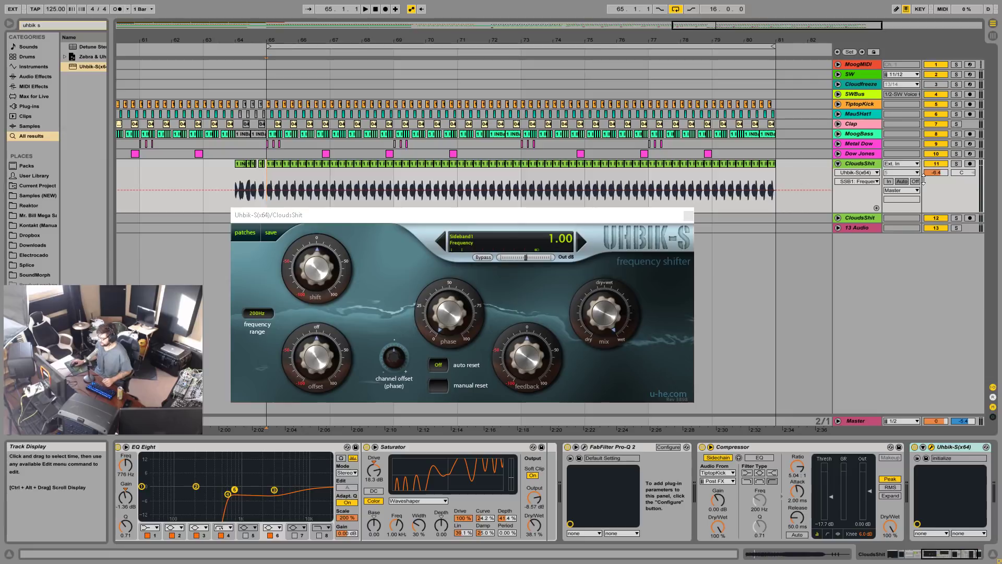
Step: Solo CloudsShit and audition it with the new Uhbik-S's shift lowered to -20.00
left_click(957, 164)
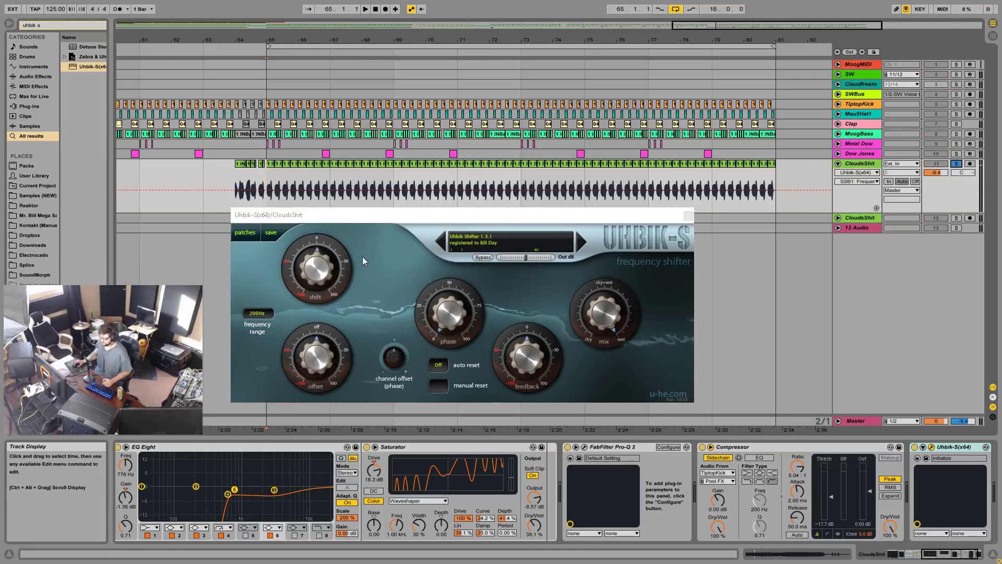
mouse_move(305, 272)
left_mouse_down()
mouse_move(312, 246)
mouse_move(303, 278)
left_mouse_up()
key("space")
Step: Move the new Uhbik-S to the end of the soloed TiptopKick track's chain and unfold that track around bar 65
left_click(949, 448)
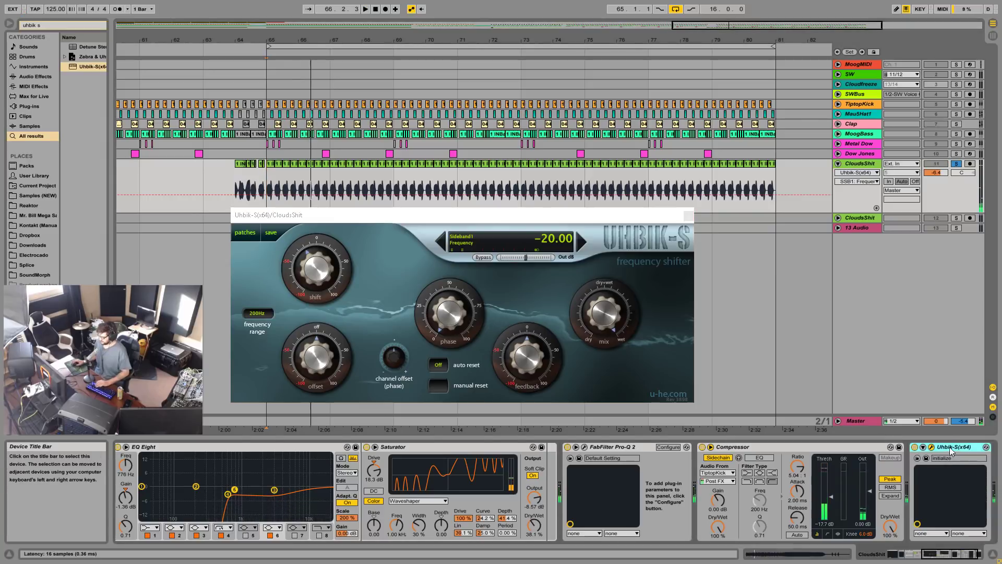
left_click(956, 104)
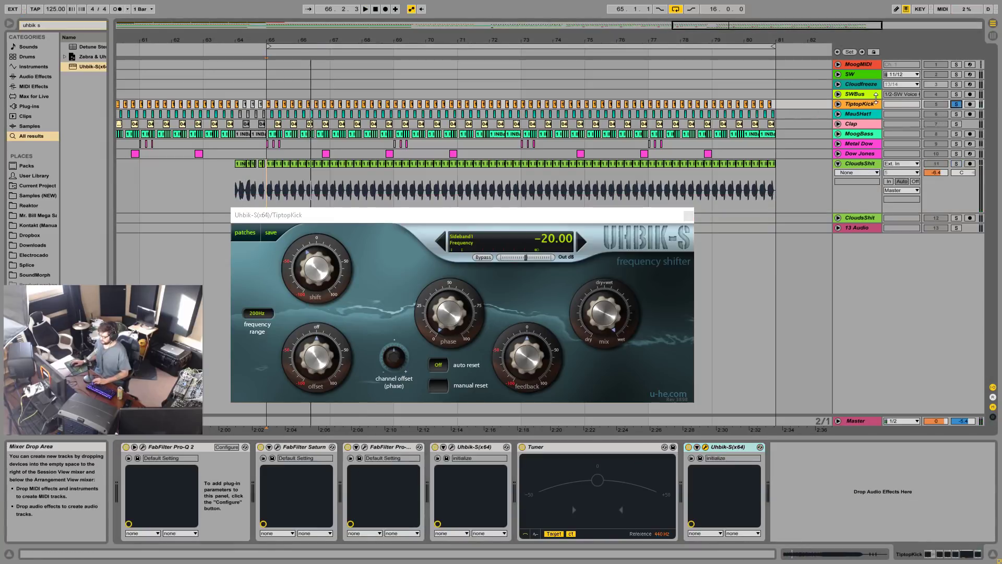
left_click(838, 104)
left_click(267, 123)
left_click_drag(267, 40, 267, 99)
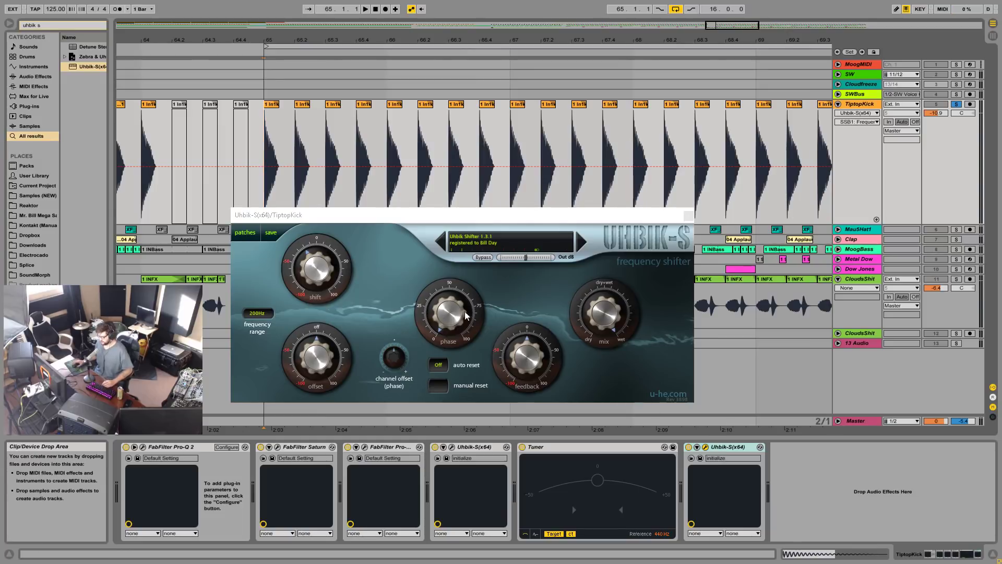
Step: Audition the kick with the last Uhbik-S's shift at -6.00, and delete that device from TiptopKick
key("space")
mouse_move(335, 279)
left_mouse_down()
mouse_move(337, 259)
mouse_move(331, 272)
left_mouse_up()
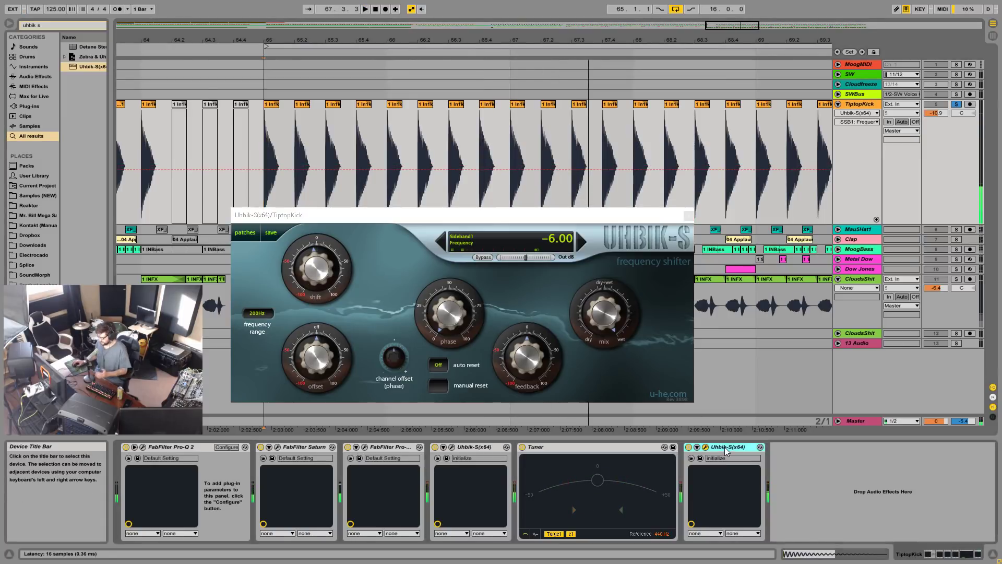
key("Delete")
Step: Collapse the TiptopKick and CloudsShit tracks and hide the device view, with bars 37 to 87 in view
left_click_drag(545, 40, 546, 7)
double_click(867, 104)
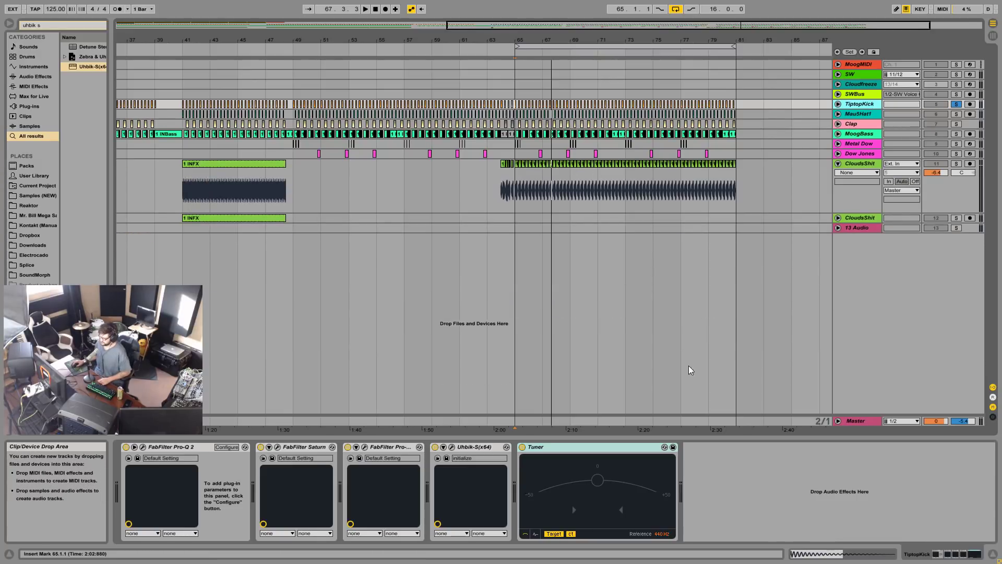
left_click(992, 554)
left_click(843, 163)
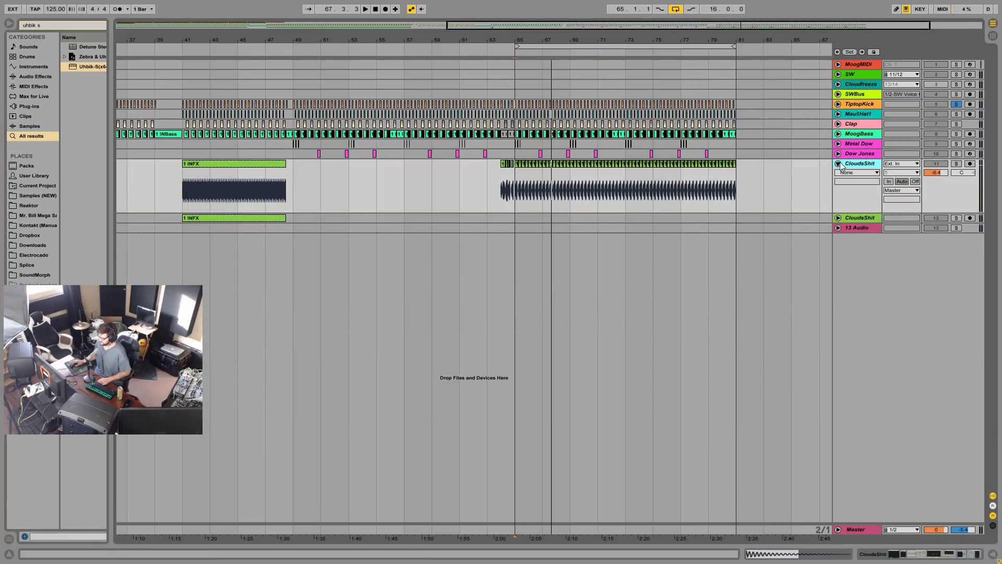
left_click(838, 164)
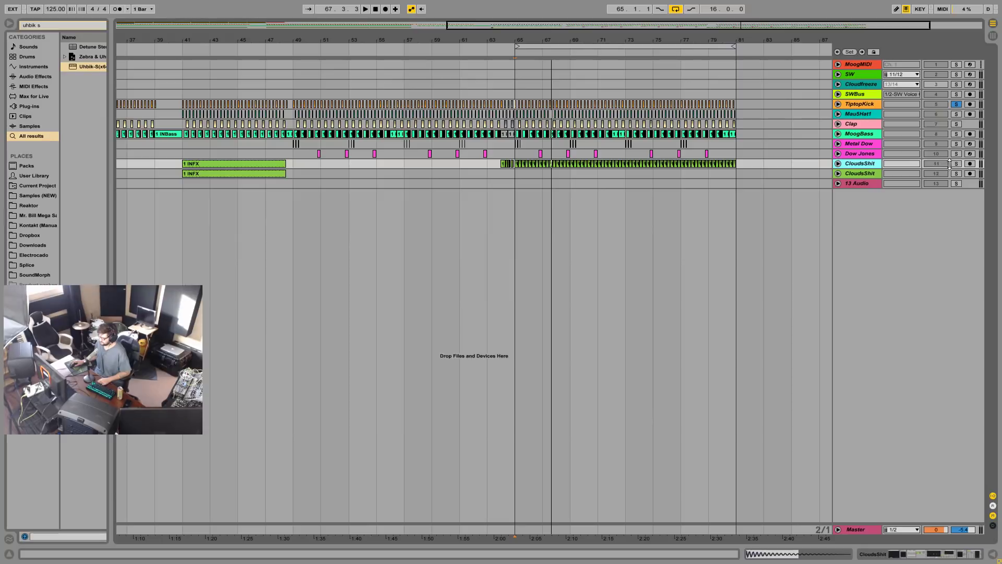
Step: Unfold and solo the first CloudsShit track, place the insert marker at 45.1.1 on it, and show its devices through the Compressor
left_click(838, 164)
left_click(241, 188)
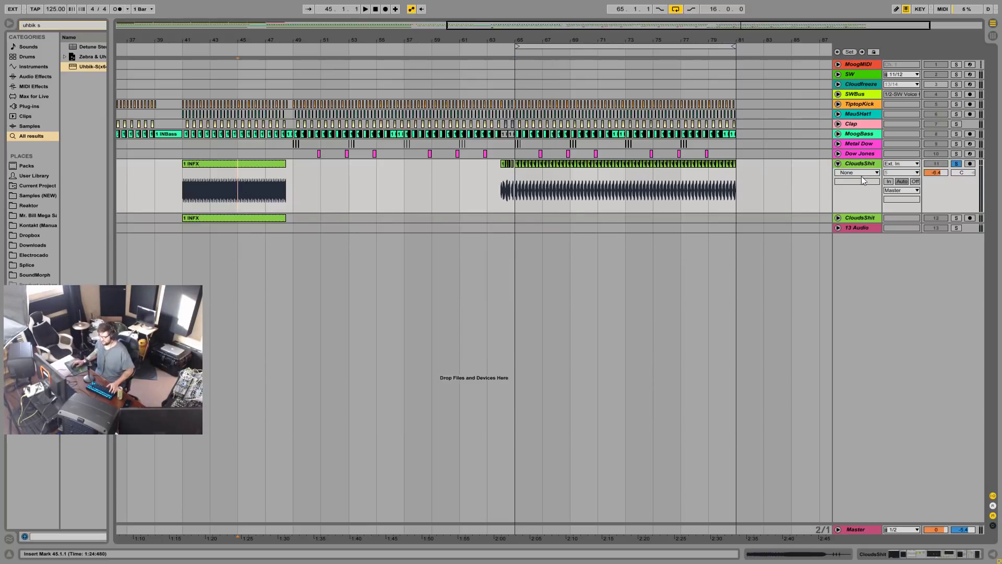
key("shift+Tab")
left_click(904, 553)
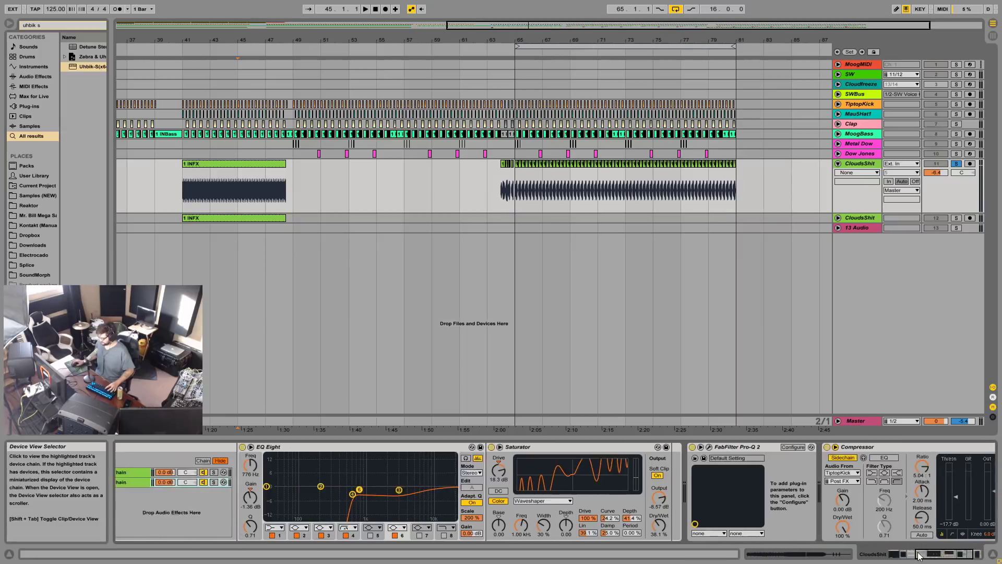
Step: Automate the first CloudsShit track's Audio Effect Rack on from bar 63 to 81 and off elsewhere, moving the Device On envelope into its own lane
left_click(380, 447)
key("b")
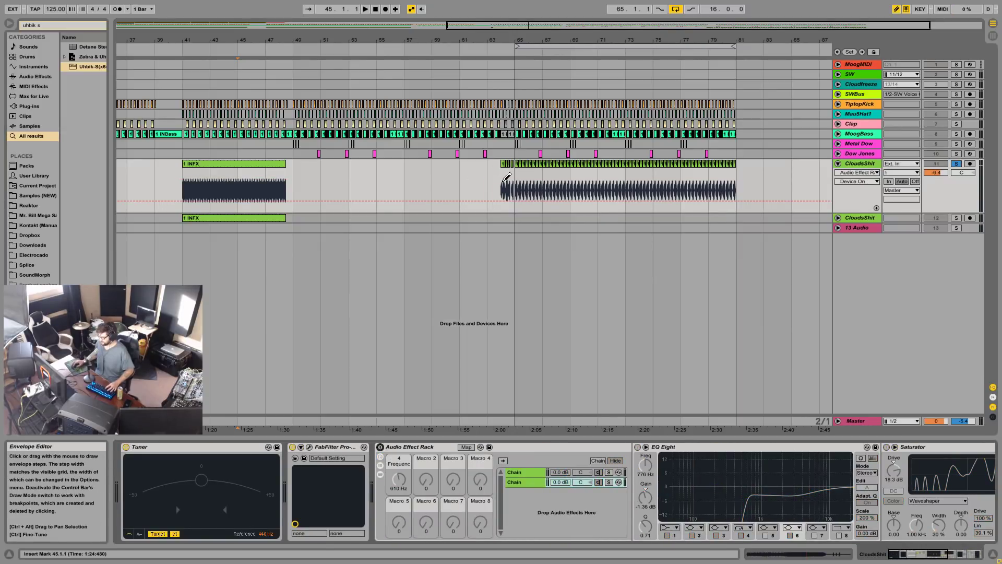
left_click_drag(501, 176, 752, 184)
left_click(753, 199)
key("b")
left_click(875, 208)
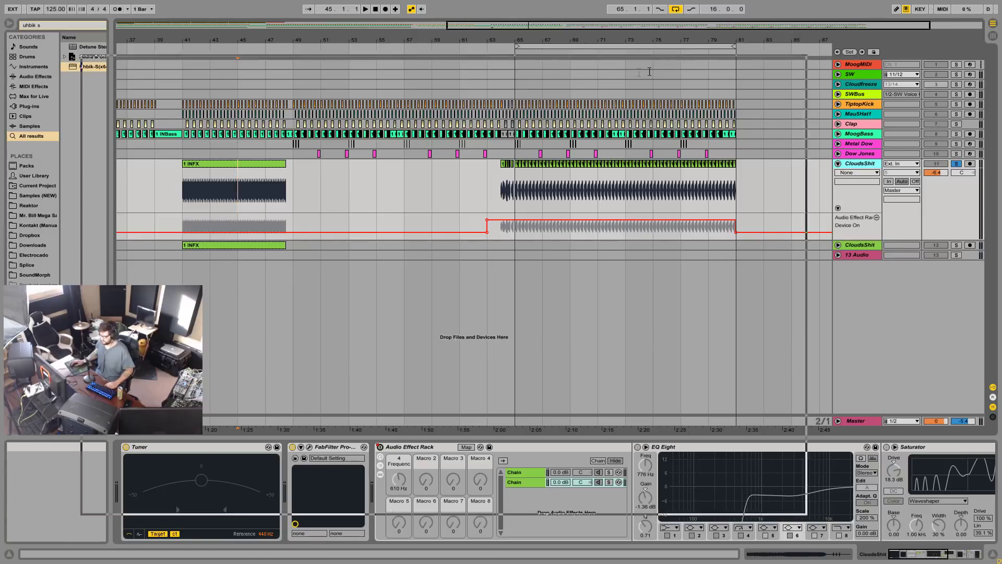
Step: Switch to the browser, look through the packs on the Mr. Bill Sample Packs page, and return to Ableton Live
key("alt+Tab")
scroll(616, 276, "down", 1)
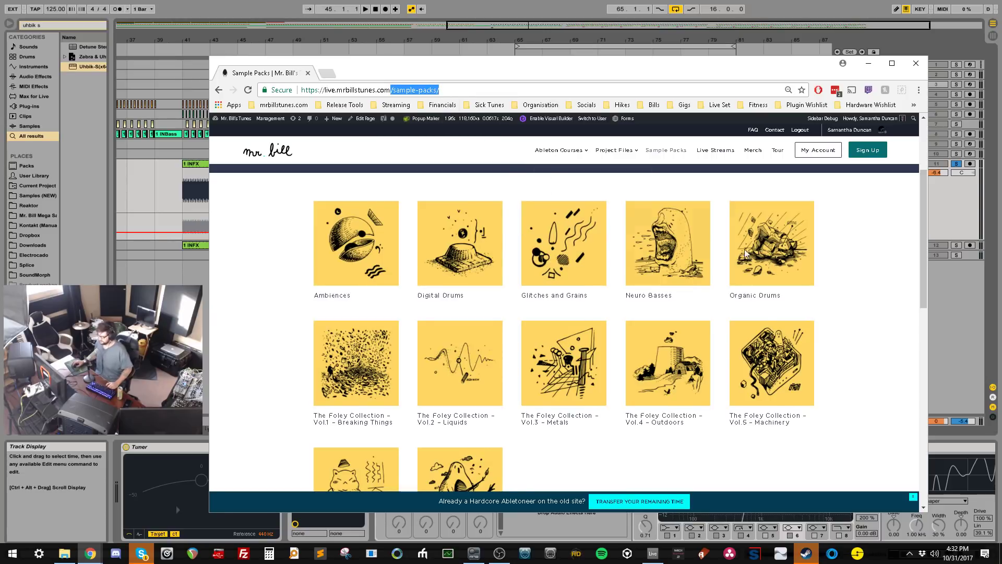
scroll(803, 264, "down", 5)
scroll(787, 259, "up", 6)
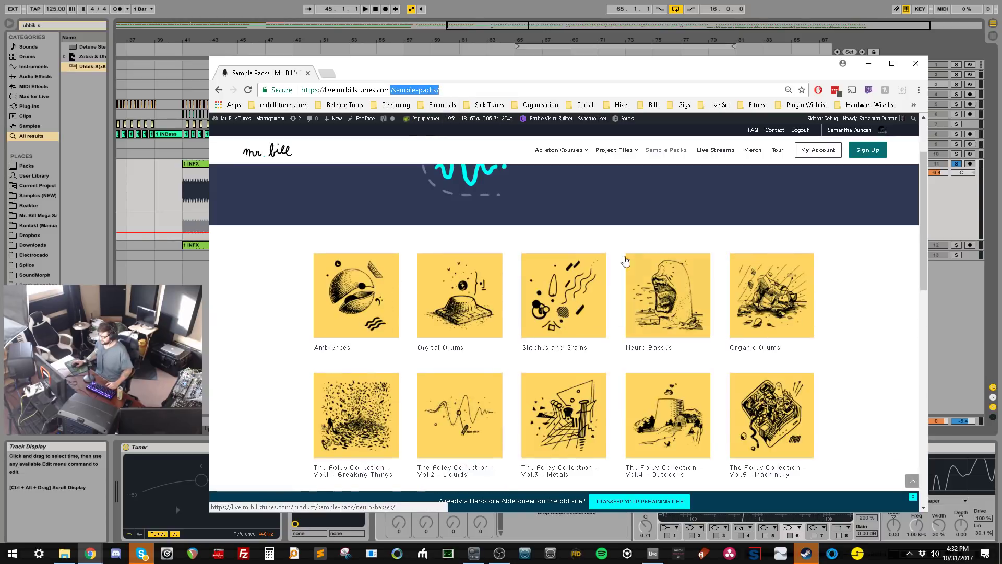
scroll(536, 299, "down", 1)
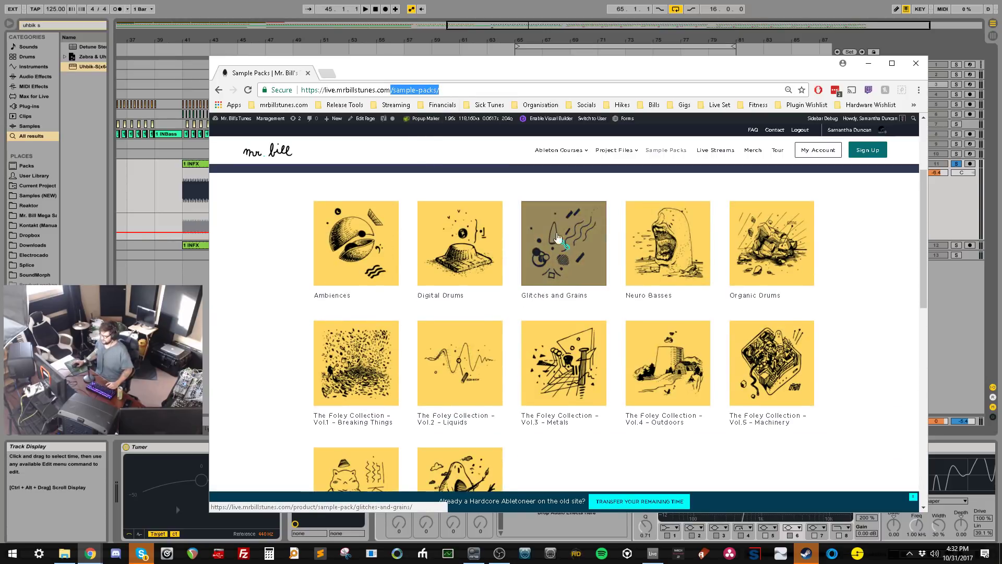
left_click(579, 11)
Step: Unsolo the first CloudsShit track, and select its bars 65 to 81 with the arrangement grid at 4/1
left_click_drag(518, 188, 553, 190)
left_click(740, 189)
left_click(956, 164)
right_click(763, 181)
left_click(811, 258)
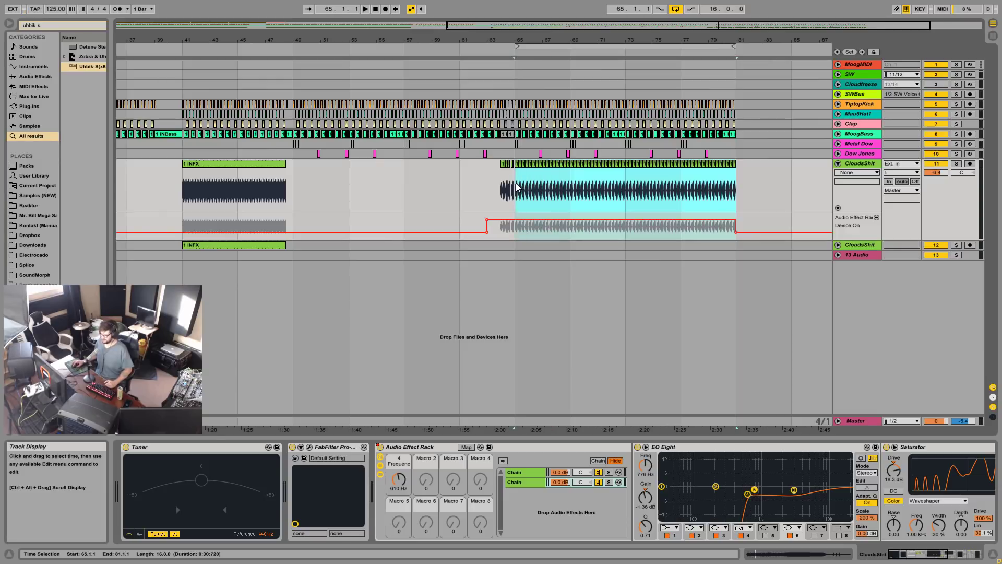